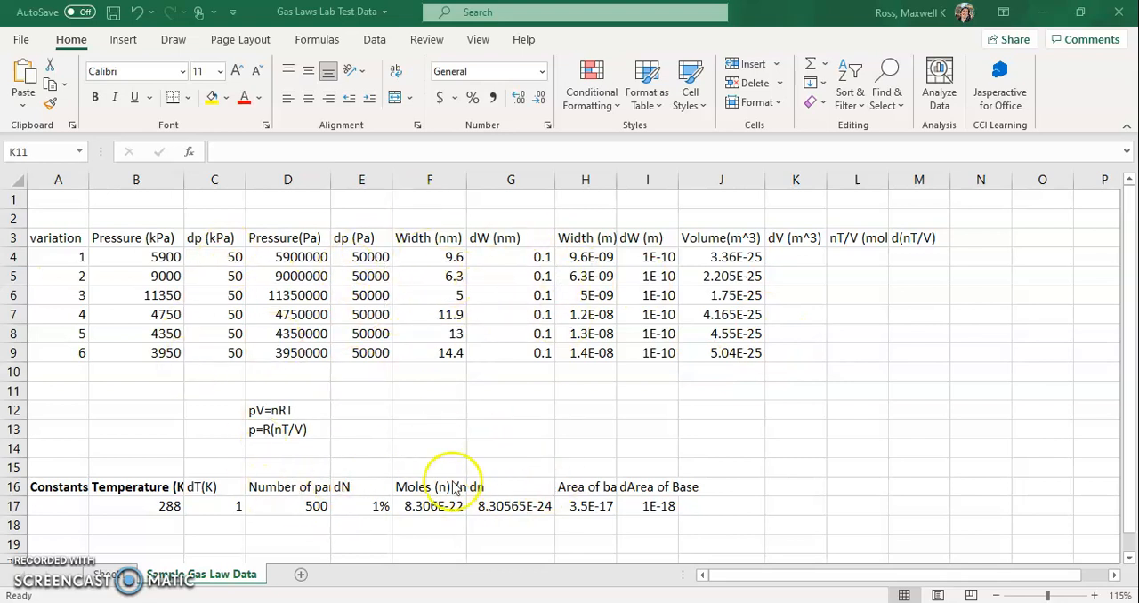
# Review the dN and dn uncertainty values in row 17 and the gas law equations in D12 and D13.
pyautogui.click(356, 506)
pyautogui.click(356, 505)
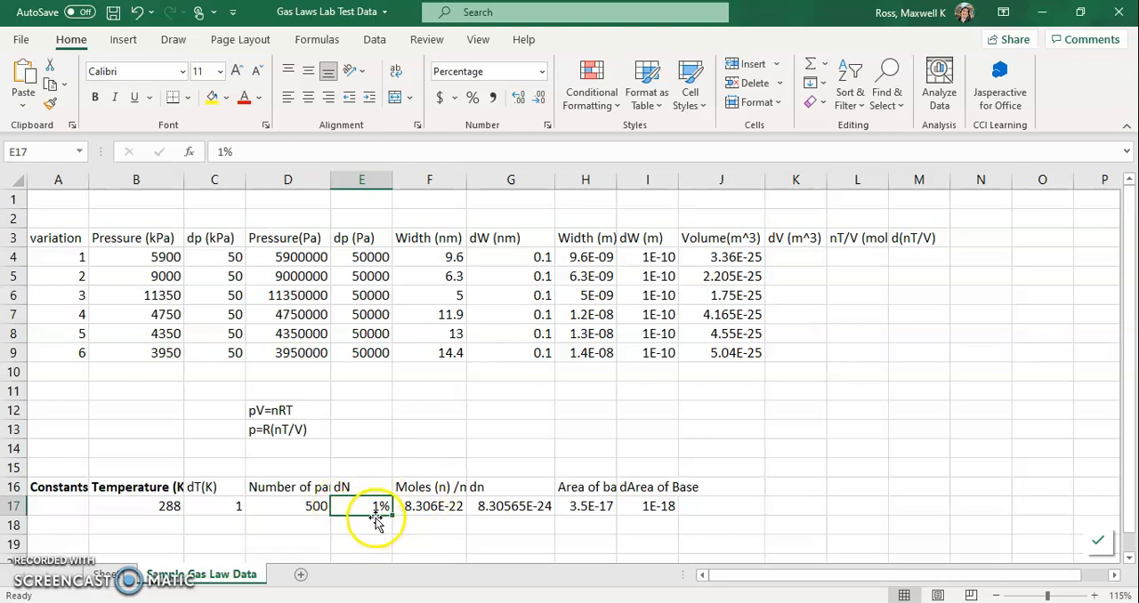
pyautogui.click(490, 509)
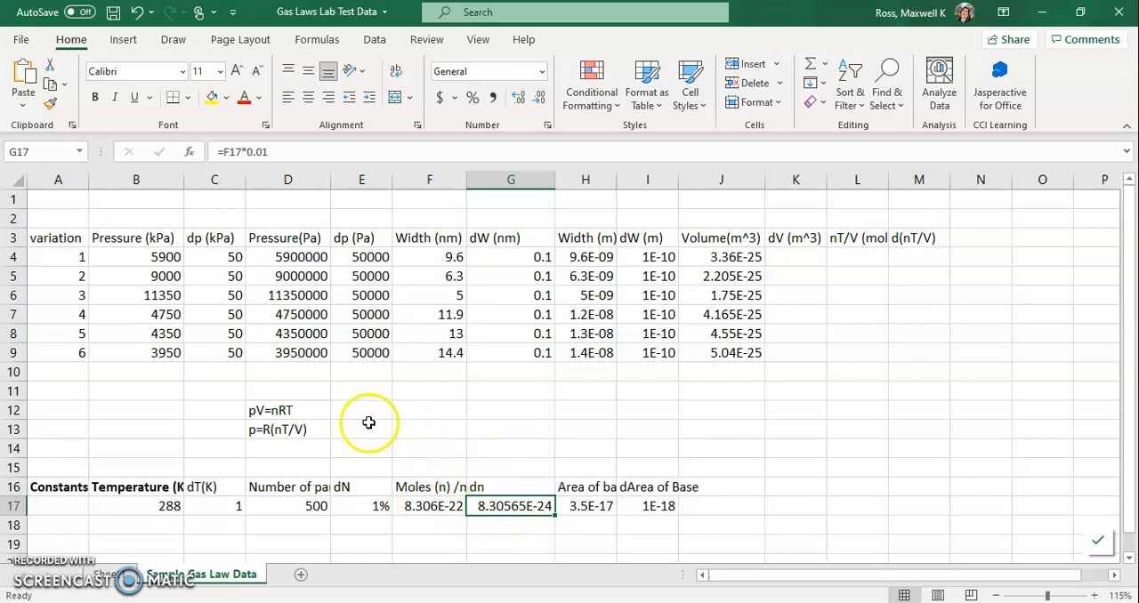
pyautogui.click(271, 412)
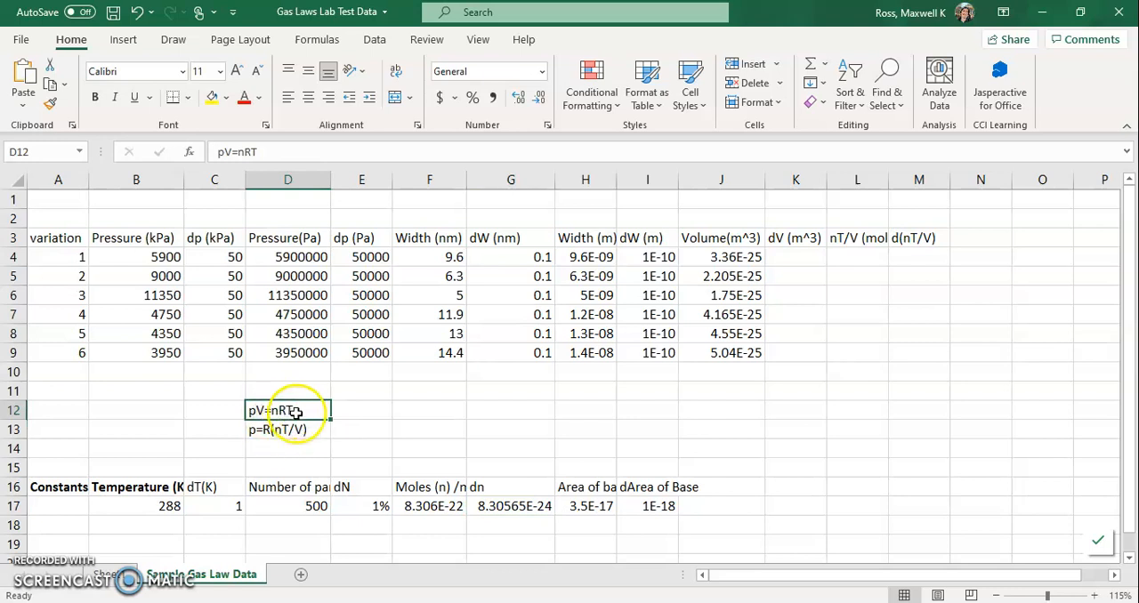
pyautogui.click(251, 435)
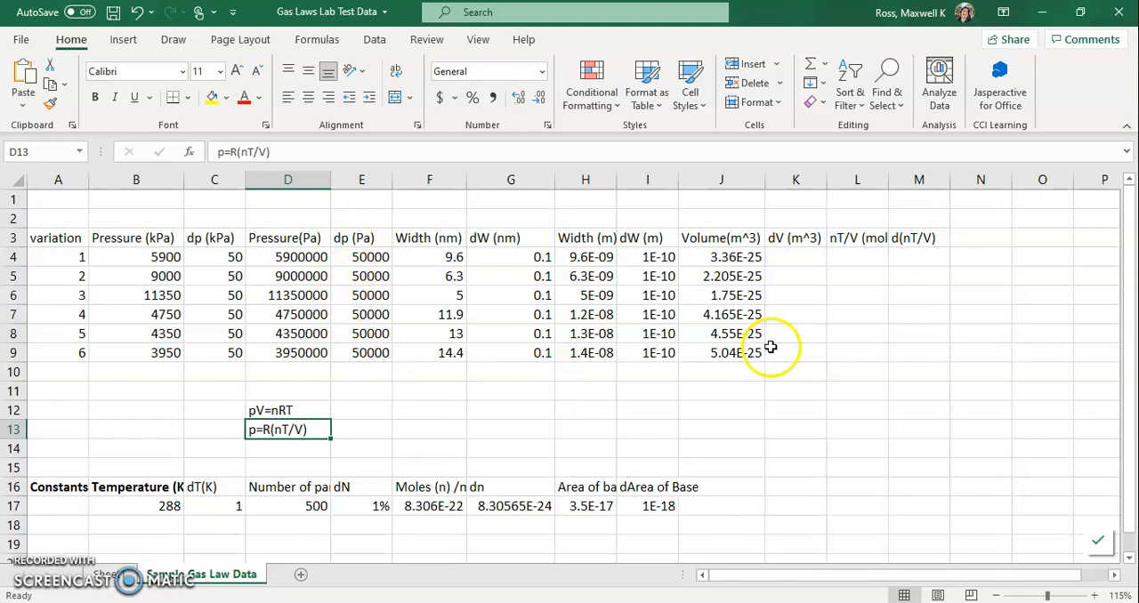
# Calculate nT/V in L4 with the formula =$F$17*$B$17/J4 and fill it down through L9.
pyautogui.click(852, 256)
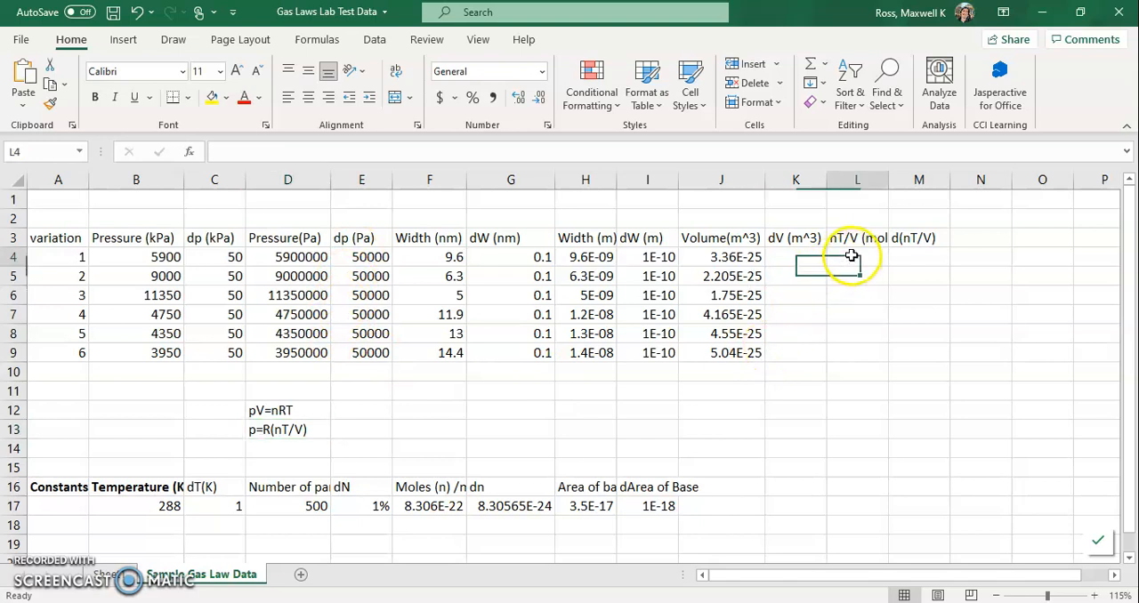
pyautogui.write('=')
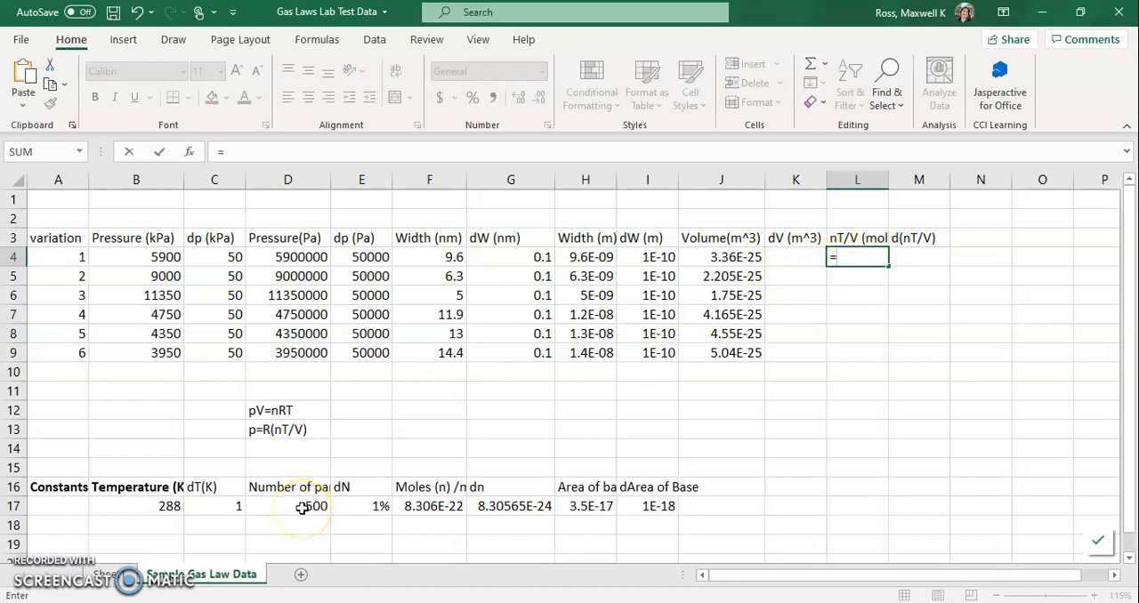
pyautogui.click(415, 507)
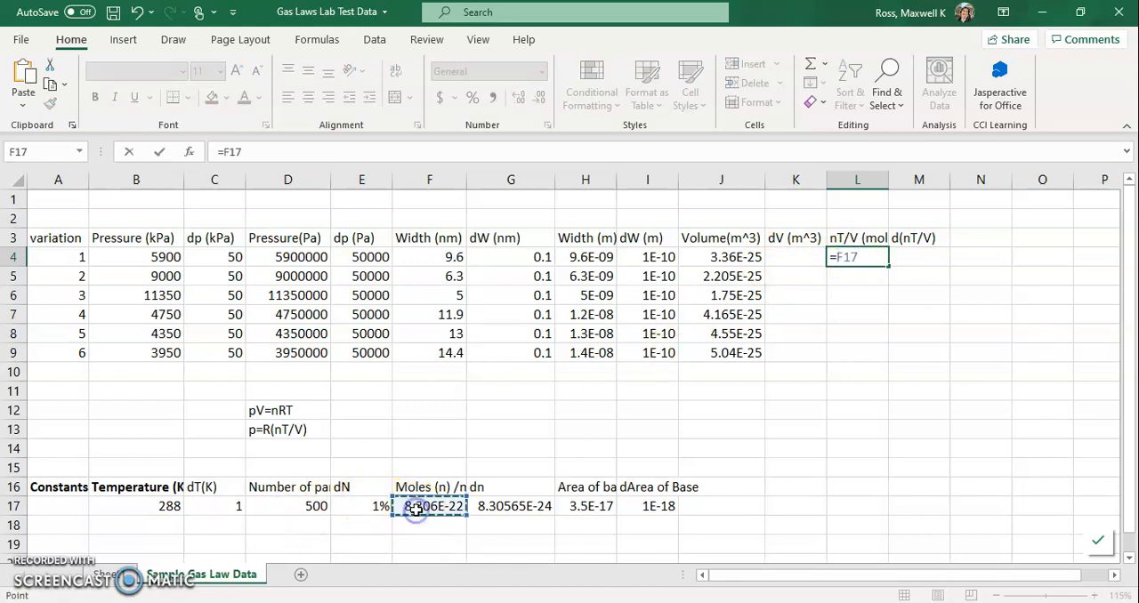
pyautogui.click(222, 152)
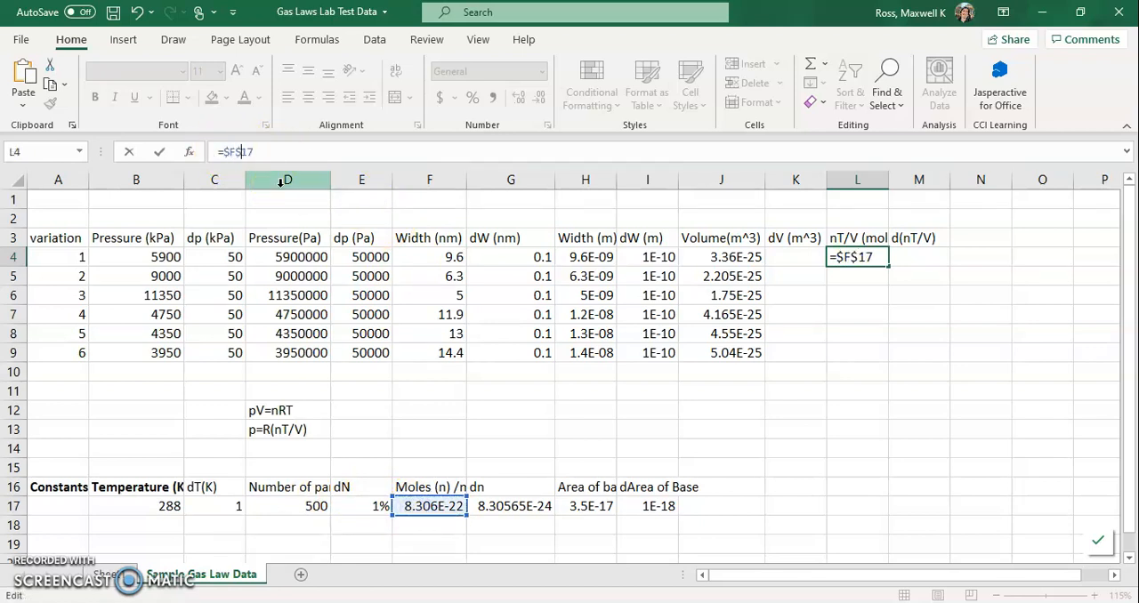
pyautogui.click(874, 257)
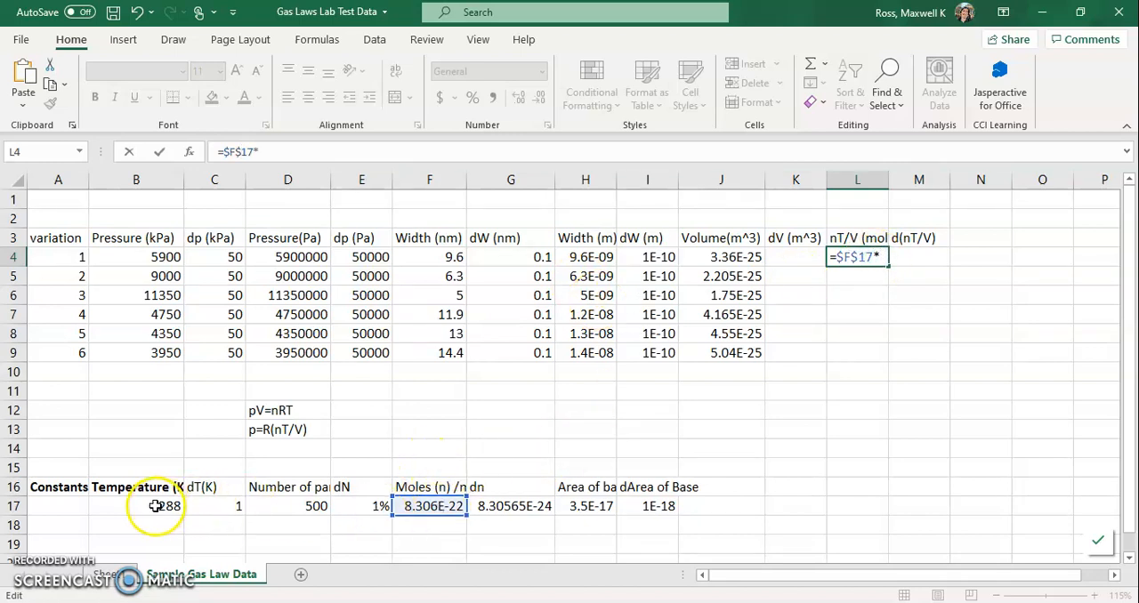
pyautogui.click(158, 506)
pyautogui.click(259, 152)
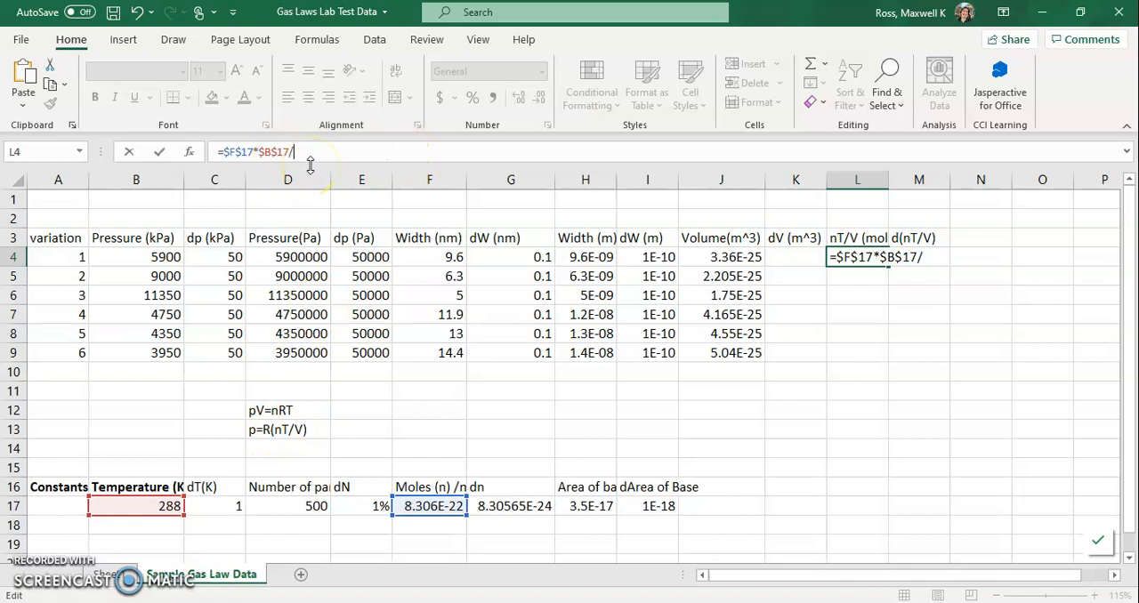
pyautogui.click(726, 258)
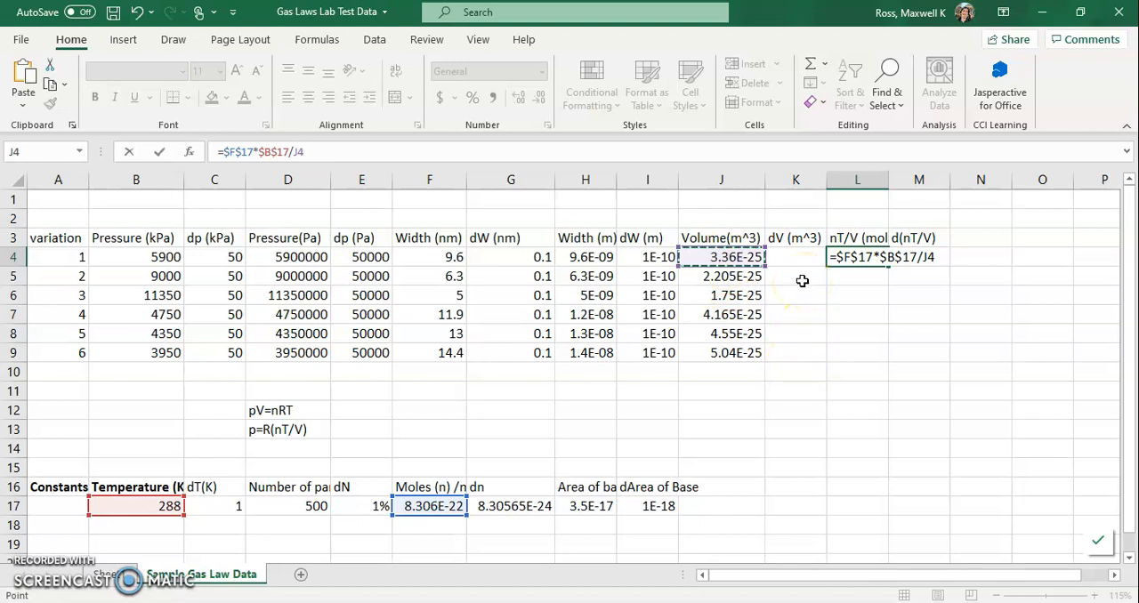
pyautogui.press('Return')
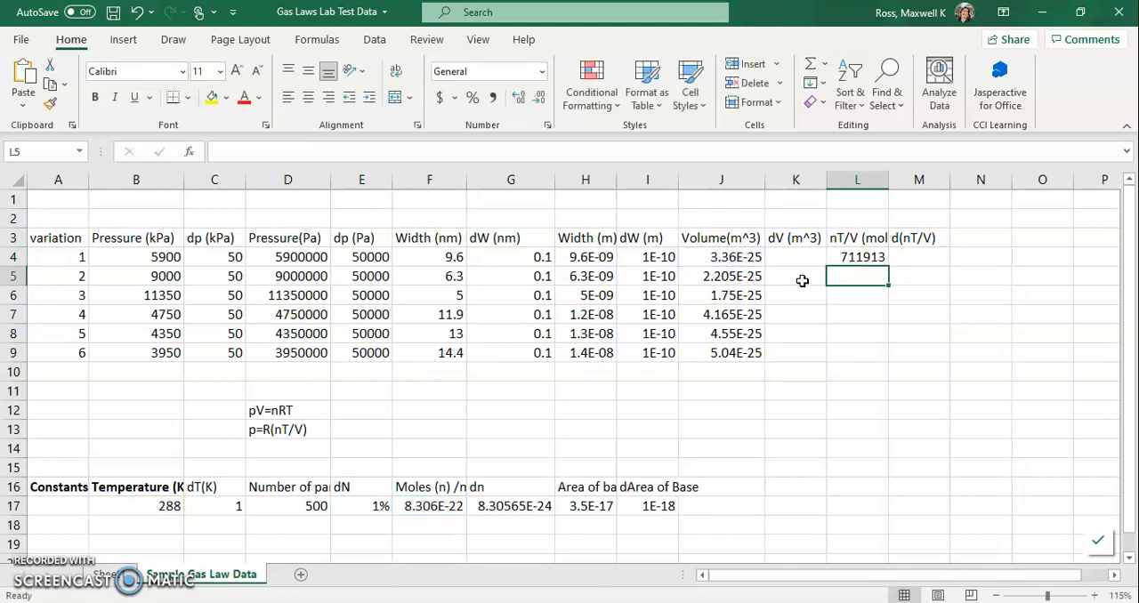
pyautogui.click(857, 258)
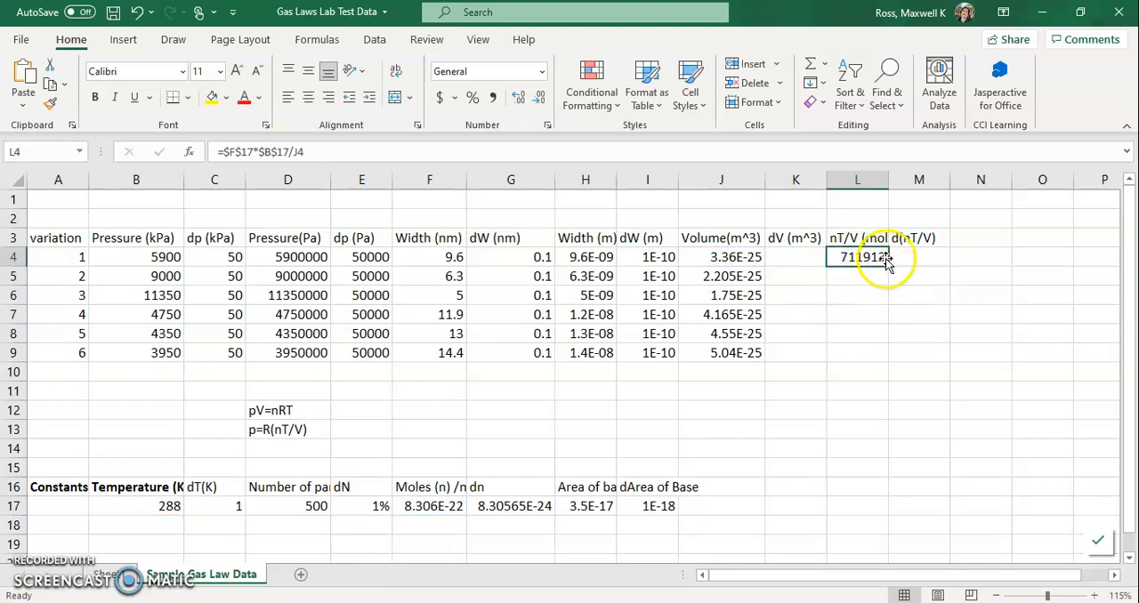
pyautogui.moveTo(889, 264); pyautogui.dragTo(885, 354)
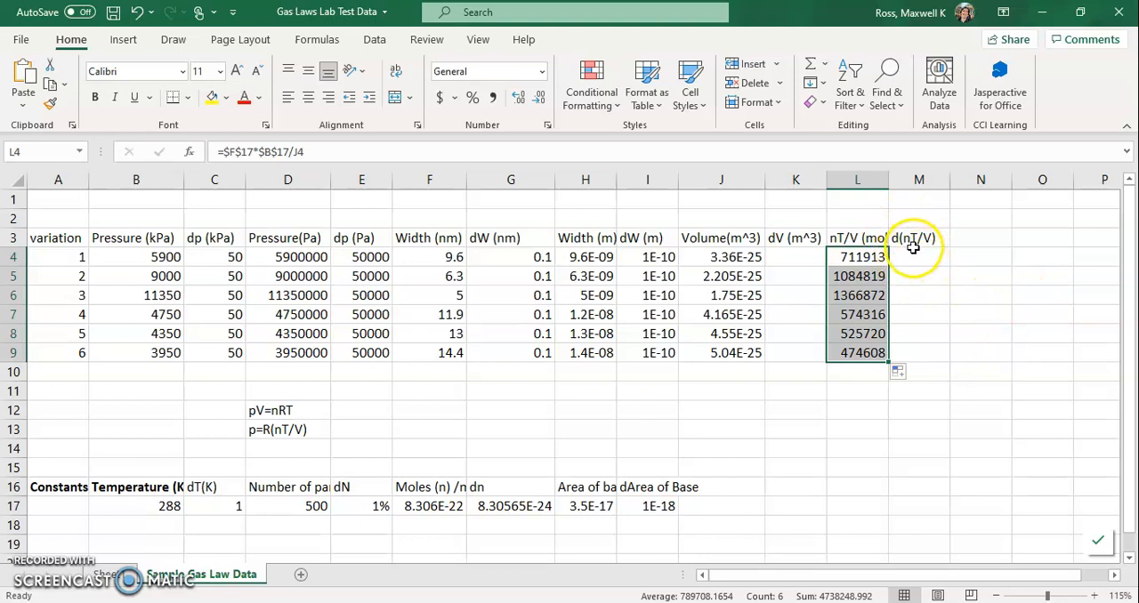
# Add the notes "V=A*w" in F12 and "multiplying: add relative uncertainties" in F13.
pyautogui.click(417, 410)
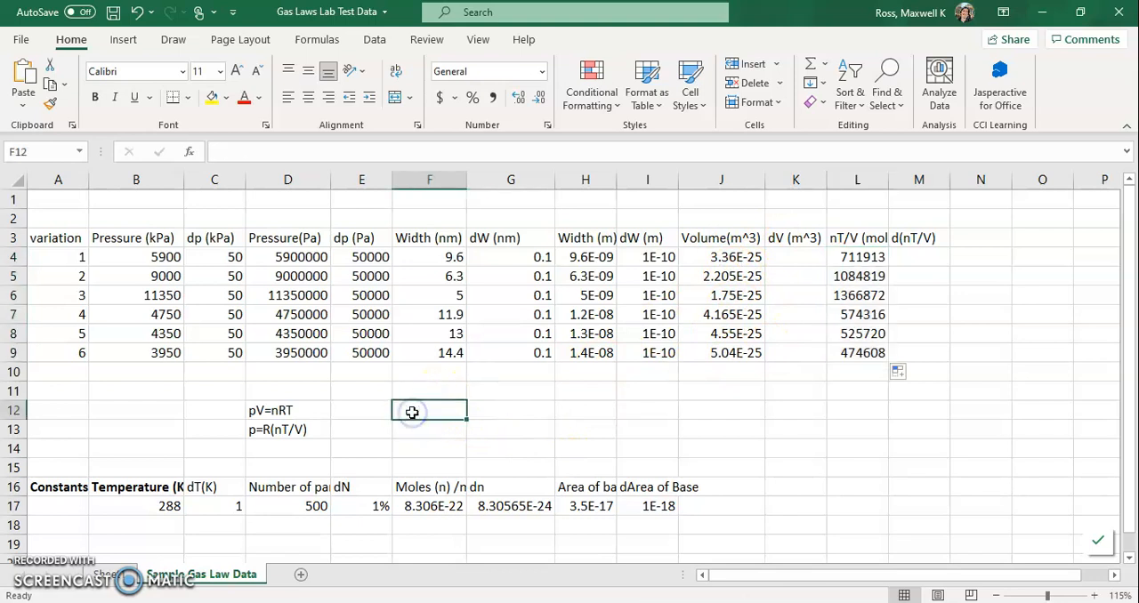
pyautogui.write('V')
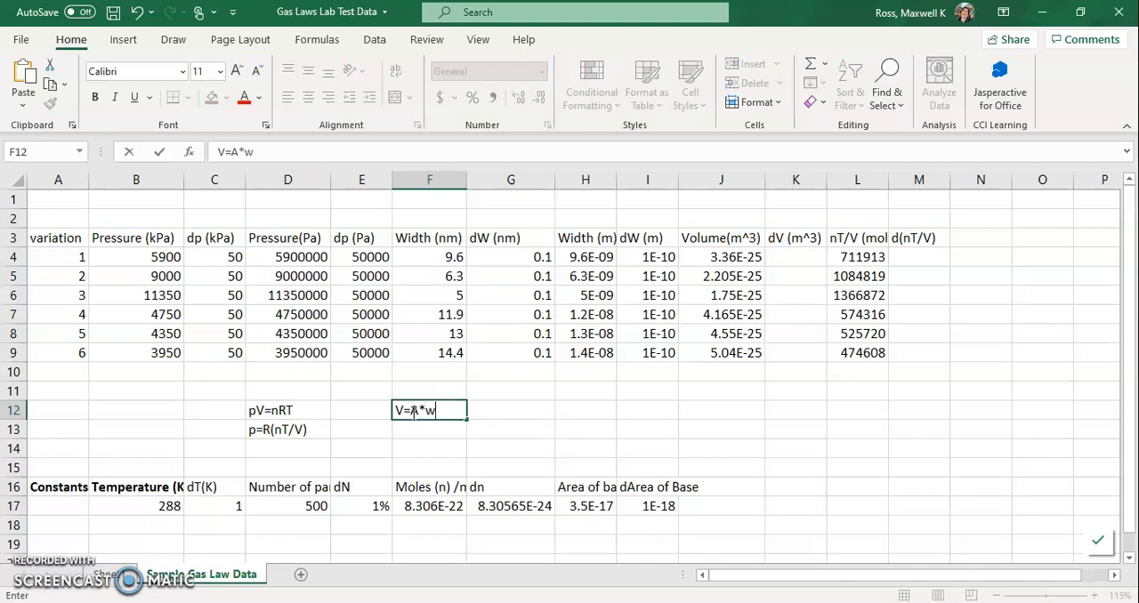
pyautogui.write('=A*w')
pyautogui.press('Return')
pyautogui.write('mu')
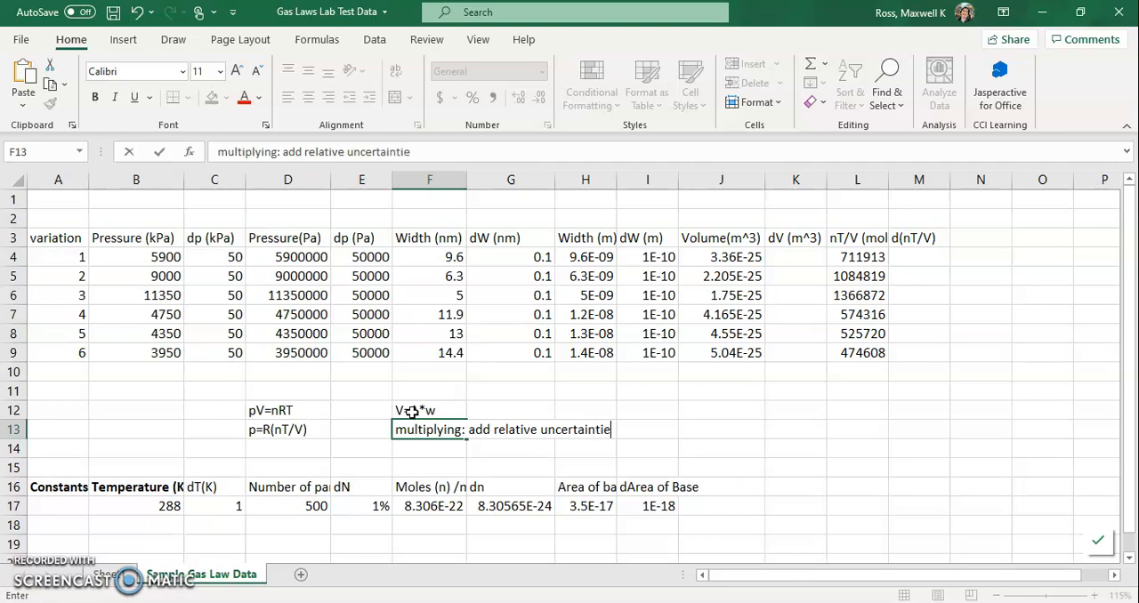
pyautogui.press('Return')
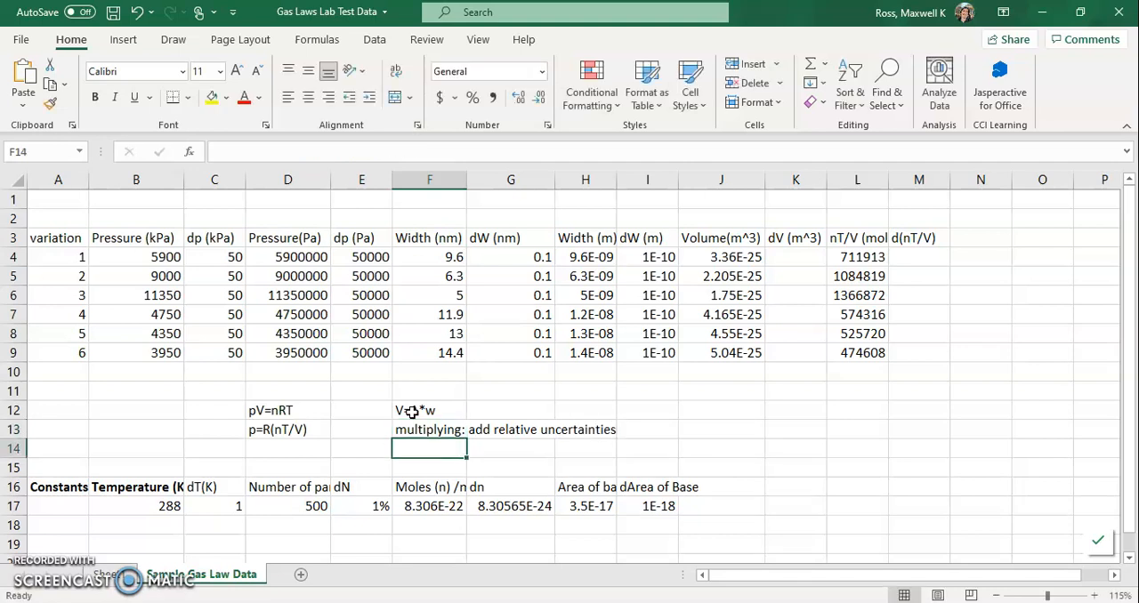
# Insert a new column before dV (m^3) and title it "RelUnc. V" in K3.
pyautogui.rightClick(785, 180)
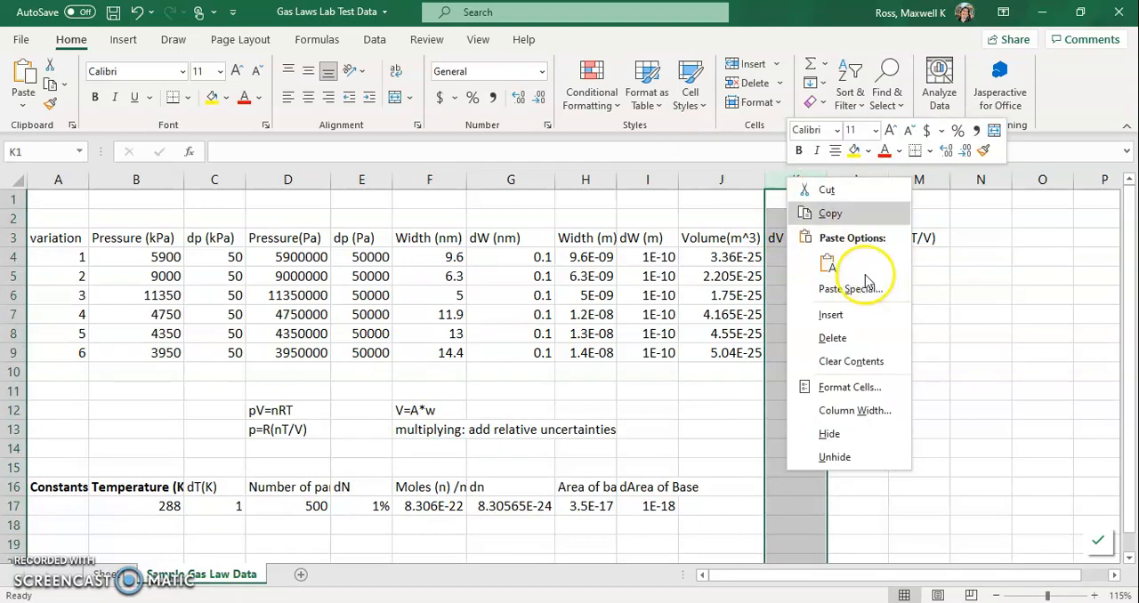
pyautogui.click(847, 316)
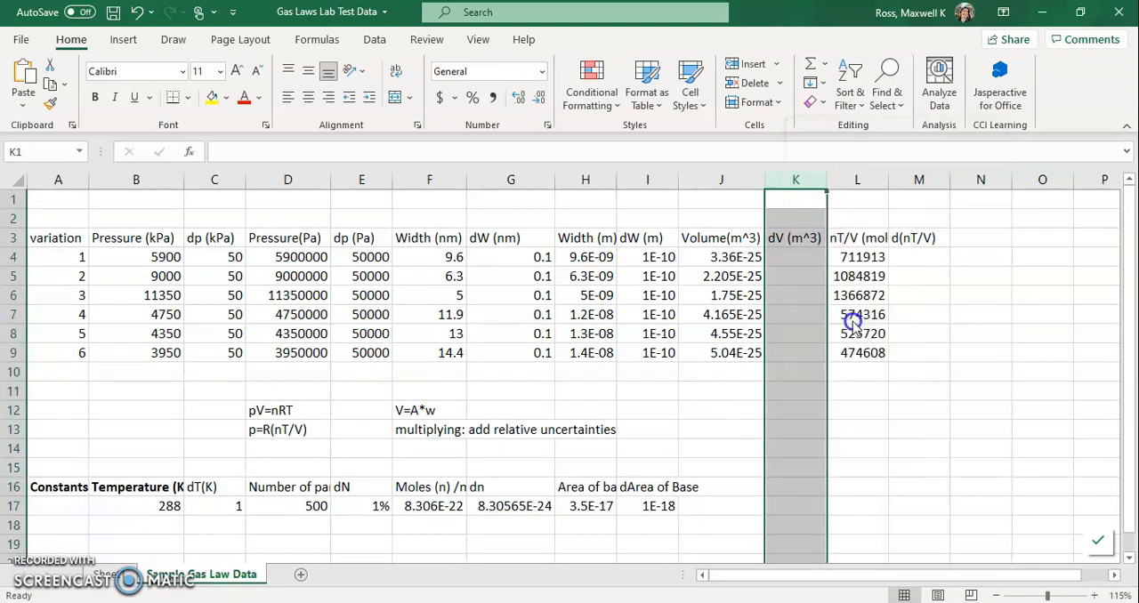
pyautogui.click(797, 241)
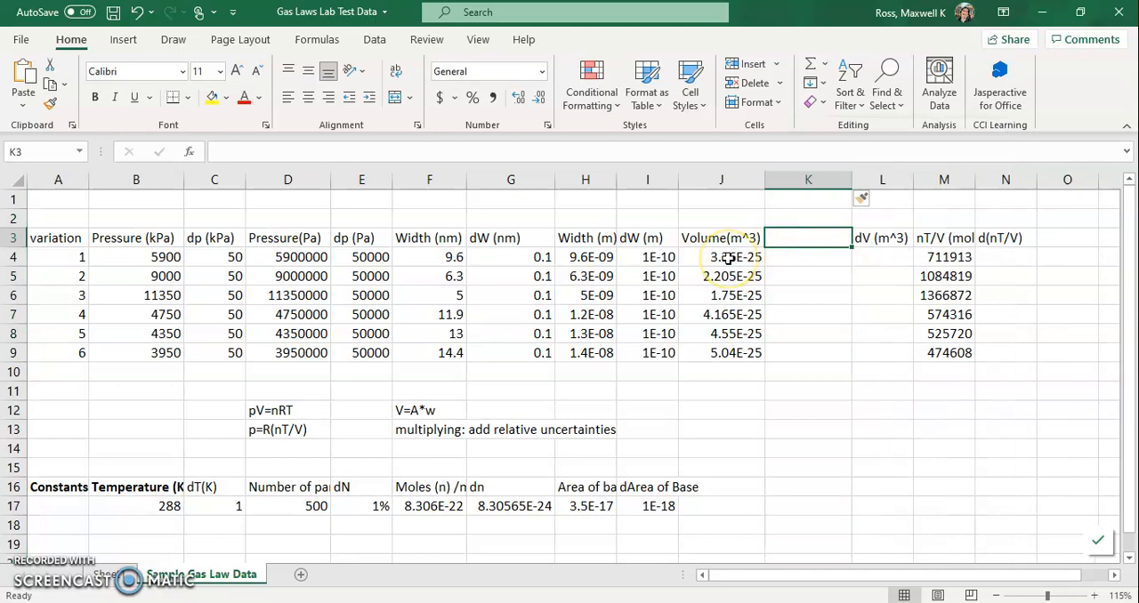
pyautogui.write('RelUnc. V')
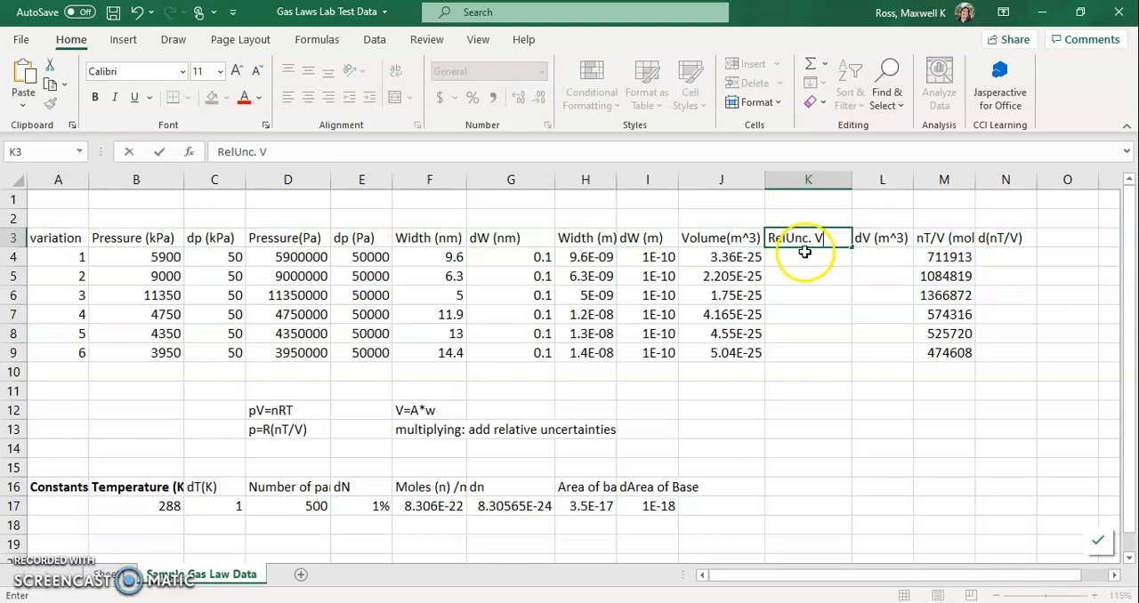
# Build the relative volume uncertainty formula =(I4/H4)+(I17/H17) in K4 from the width and base area values.
pyautogui.click(803, 257)
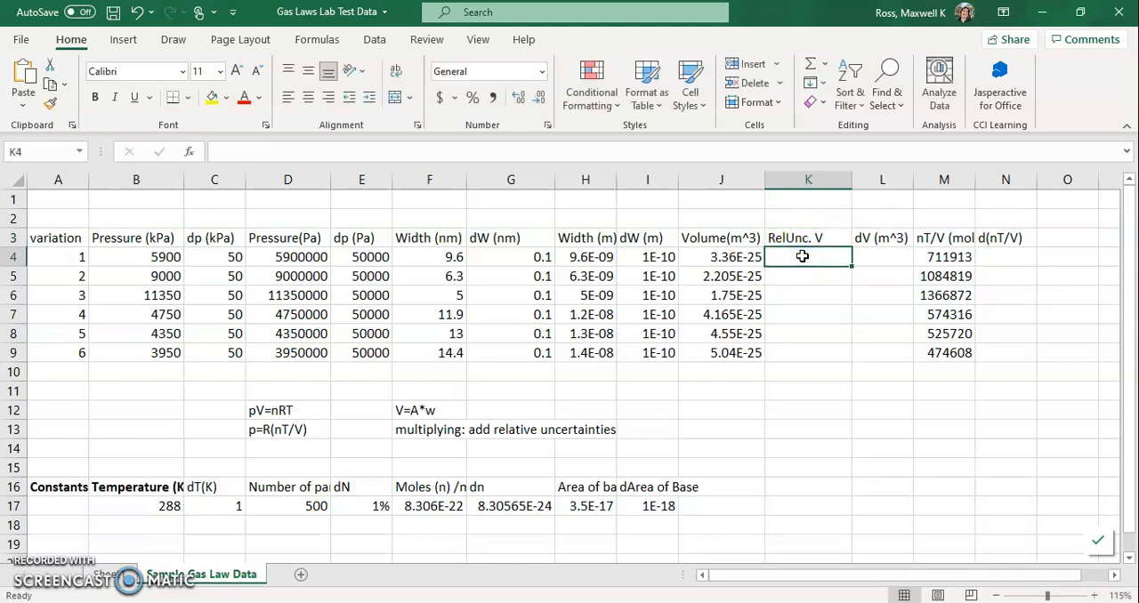
pyautogui.write('=')
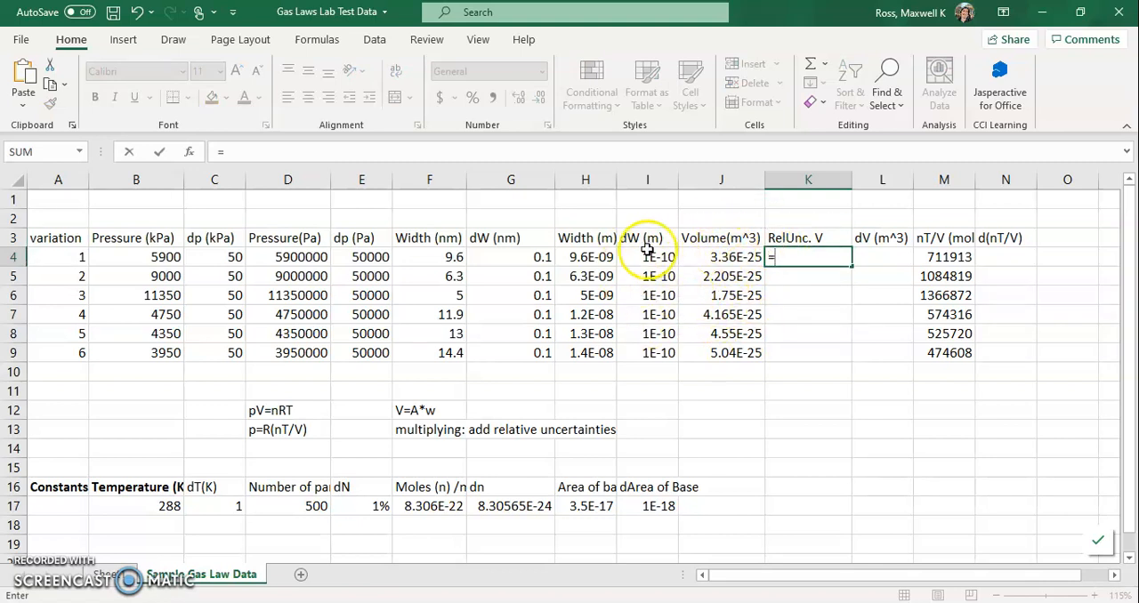
pyautogui.write('(')
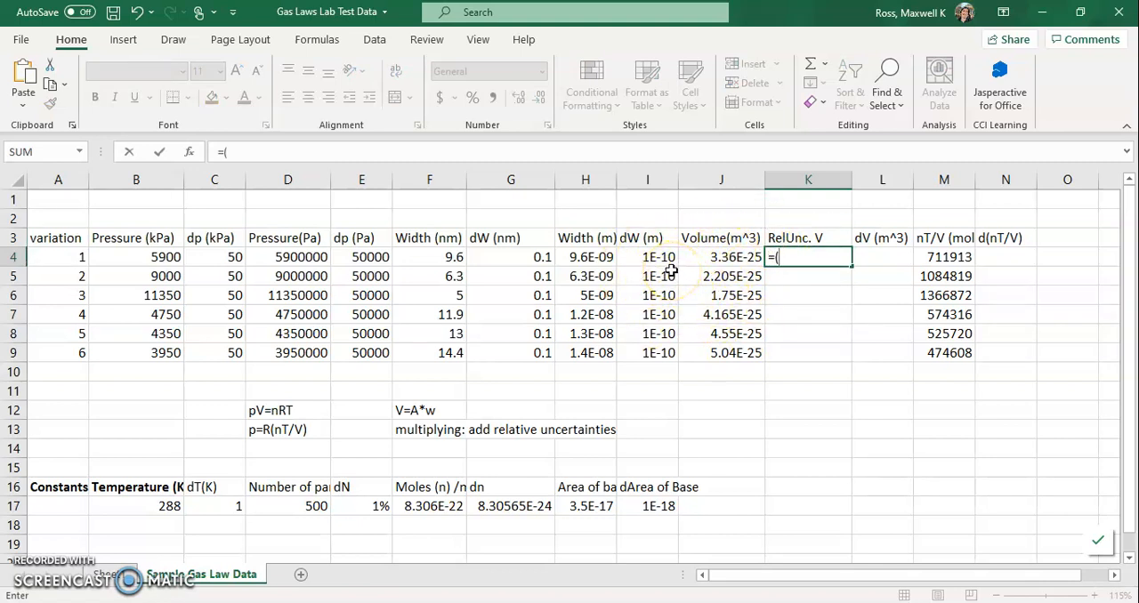
pyautogui.click(650, 256)
pyautogui.write('/')
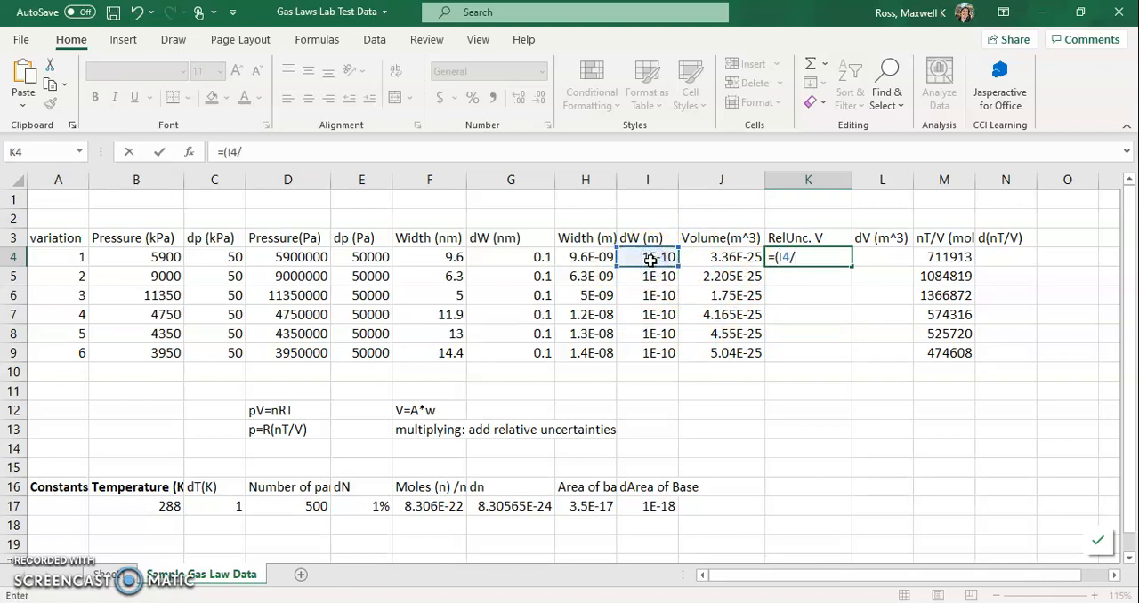
pyautogui.click(595, 257)
pyautogui.write(')+(')
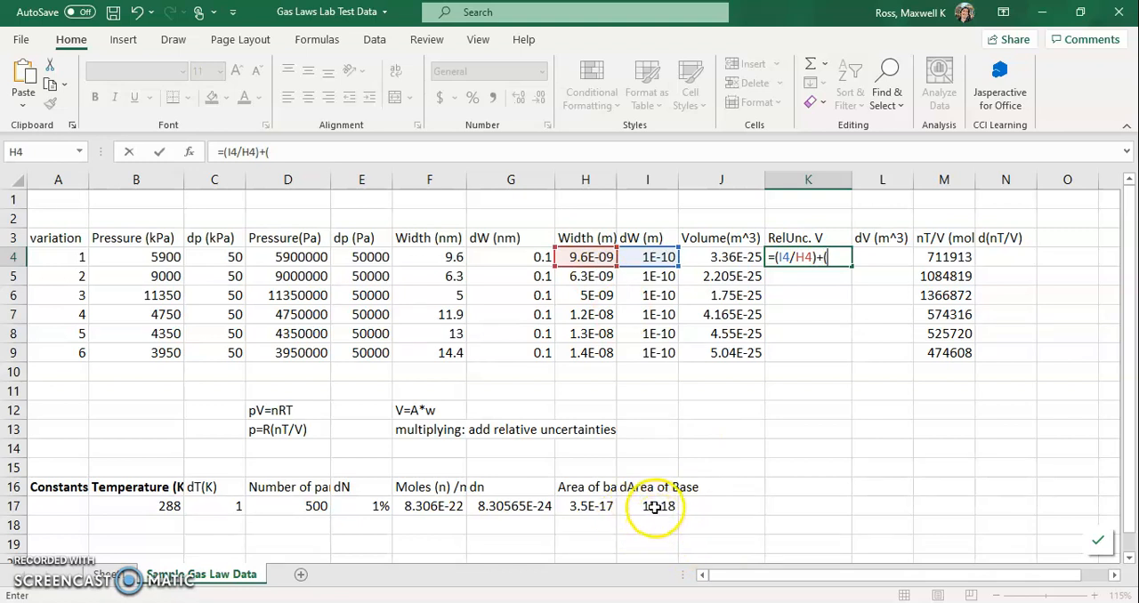
pyautogui.click(654, 507)
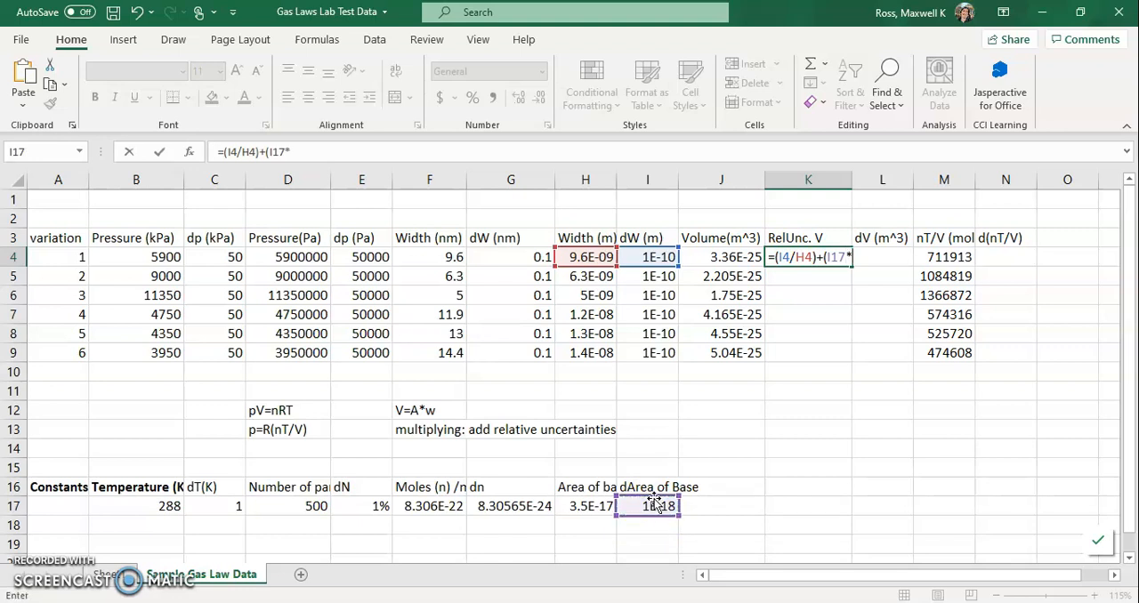
pyautogui.click(580, 507)
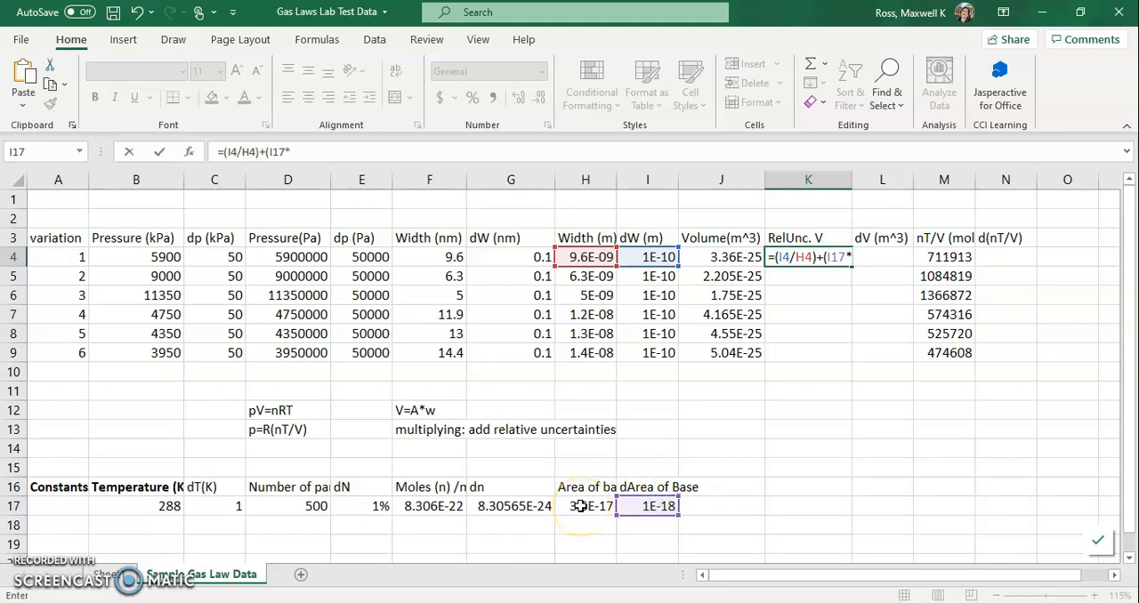
pyautogui.write('/')
pyautogui.click(581, 506)
pyautogui.write(')')
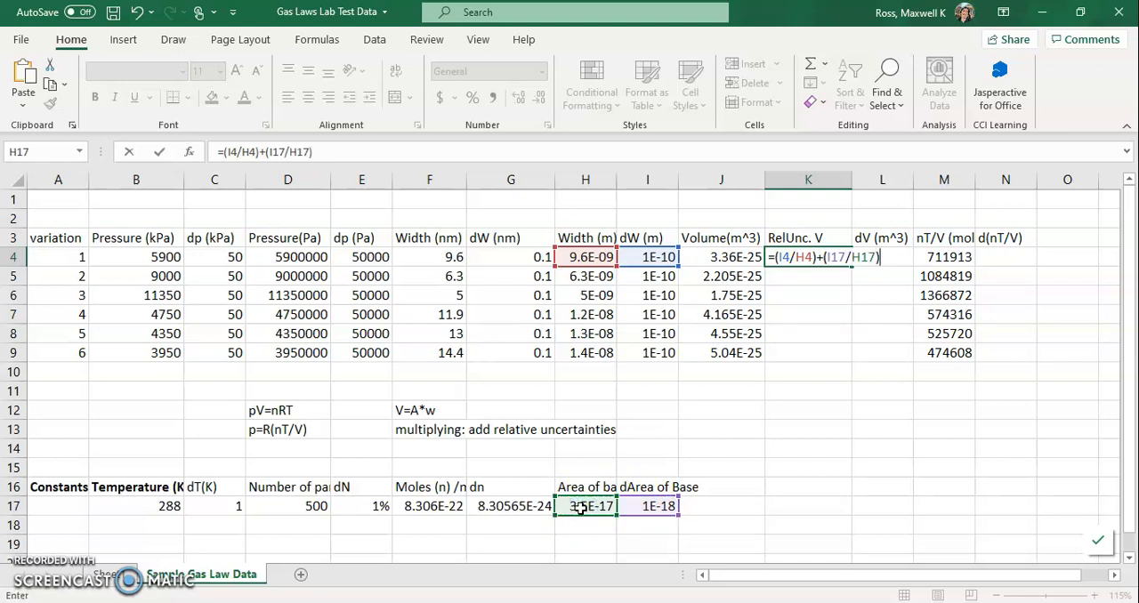
# Make the I17 and H17 references in K4's formula absolute and fill the formula down through K9.
pyautogui.click(826, 258)
pyautogui.write('$')
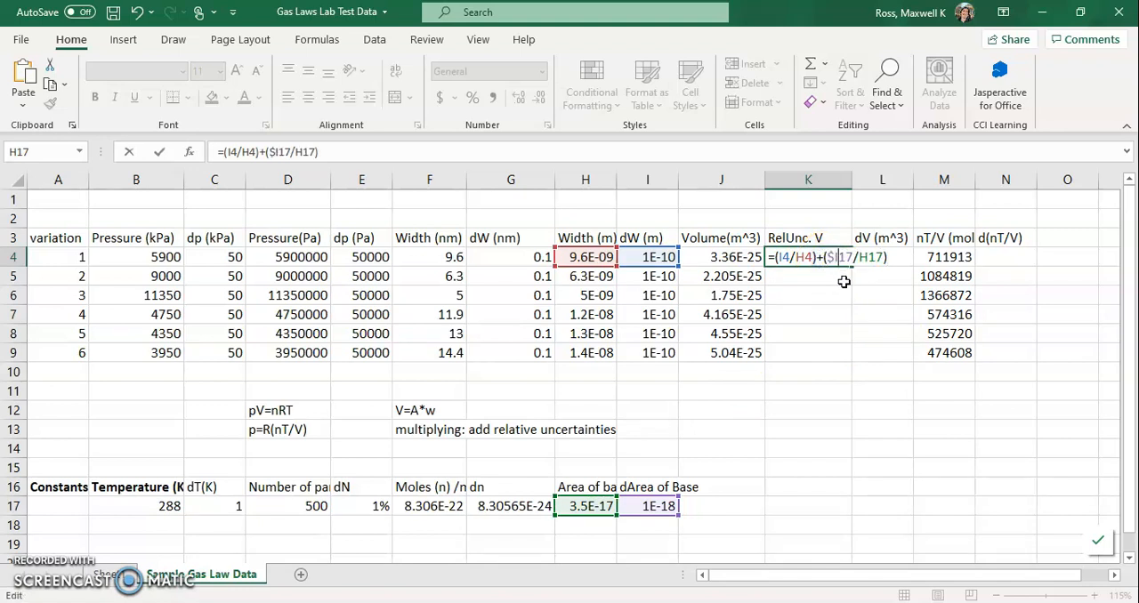
pyautogui.press('Right')
pyautogui.write('$I$')
pyautogui.press('Right')
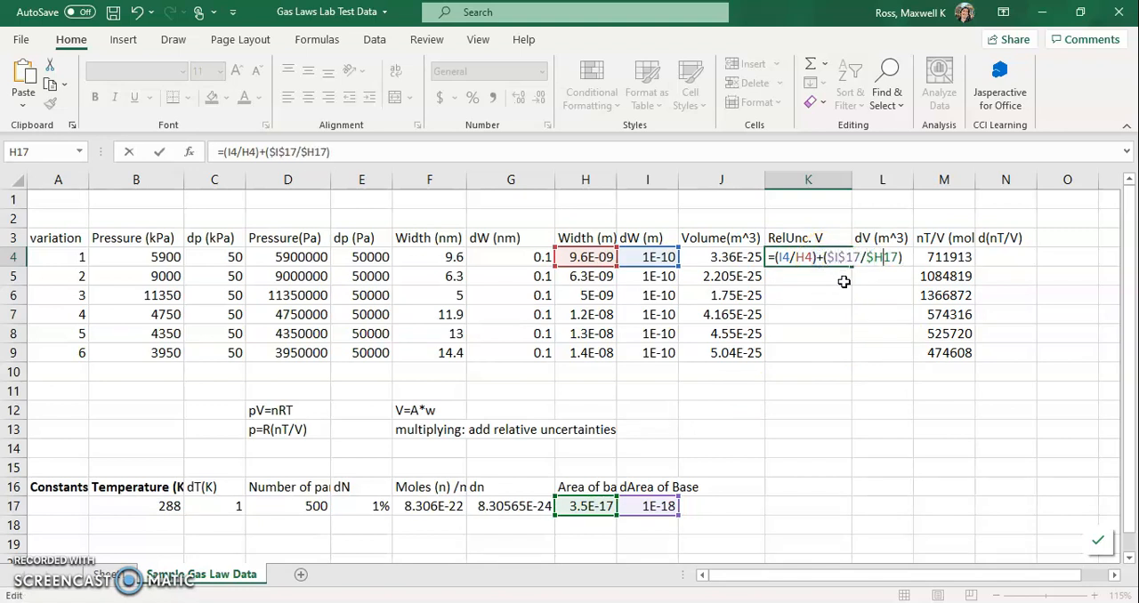
pyautogui.press('Return')
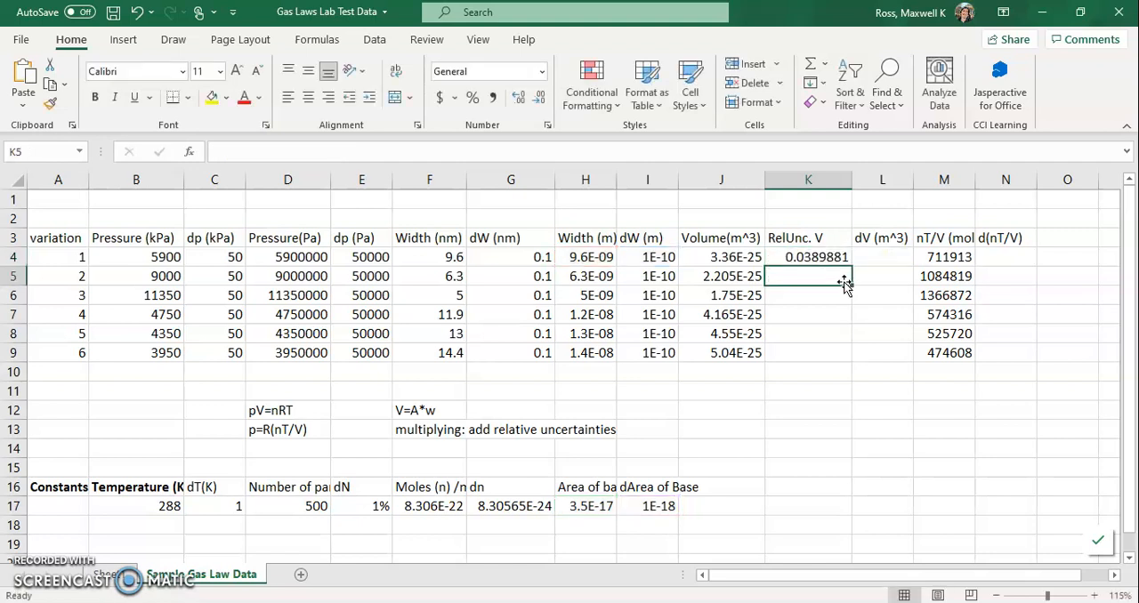
pyautogui.click(825, 257)
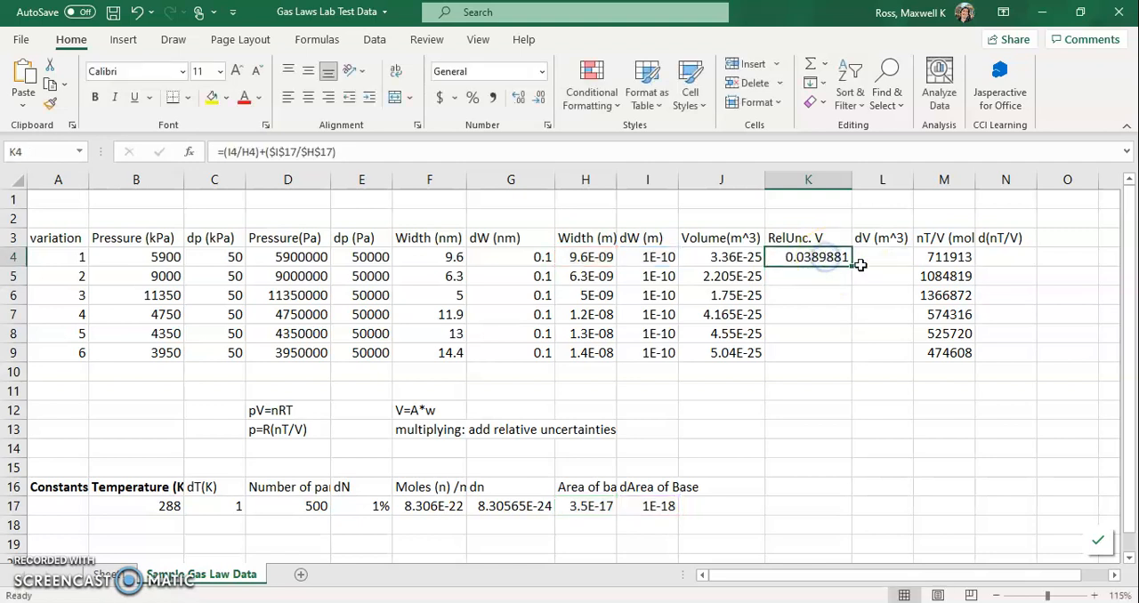
pyautogui.moveTo(853, 268); pyautogui.dragTo(845, 360)
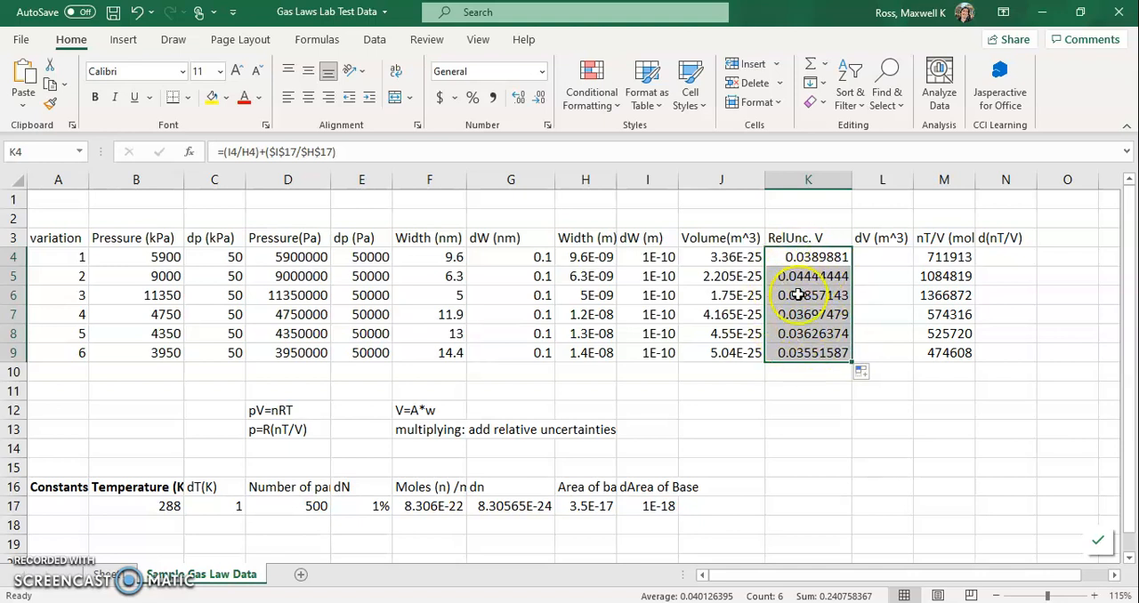
# Calculate the absolute volume uncertainty in L4 with =K4*J4 and fill the formula down through L9.
pyautogui.click(869, 257)
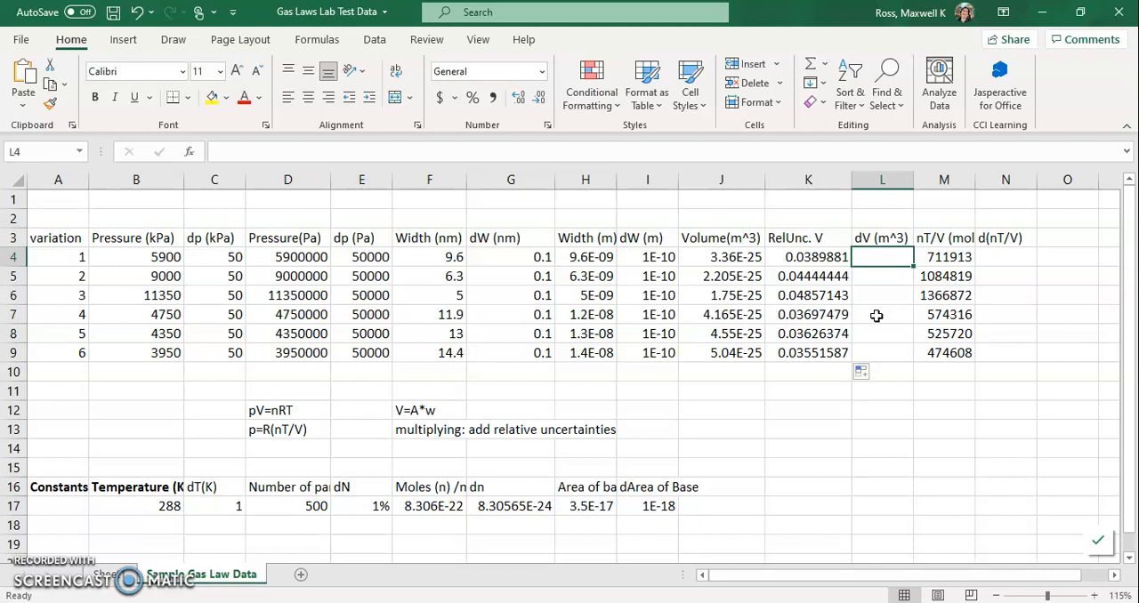
pyautogui.write('=')
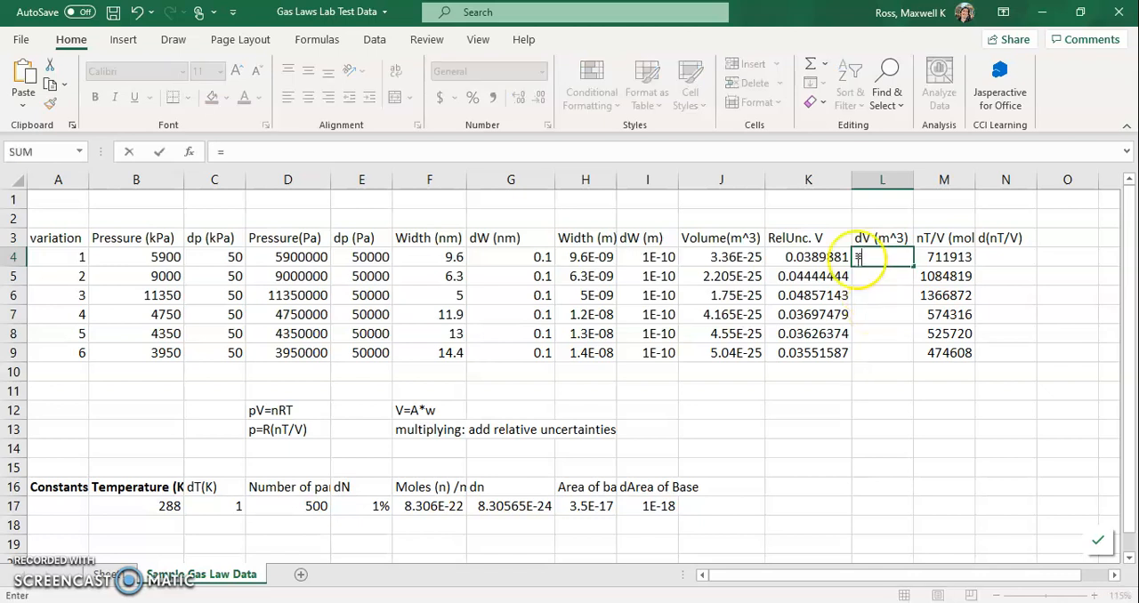
pyautogui.click(812, 257)
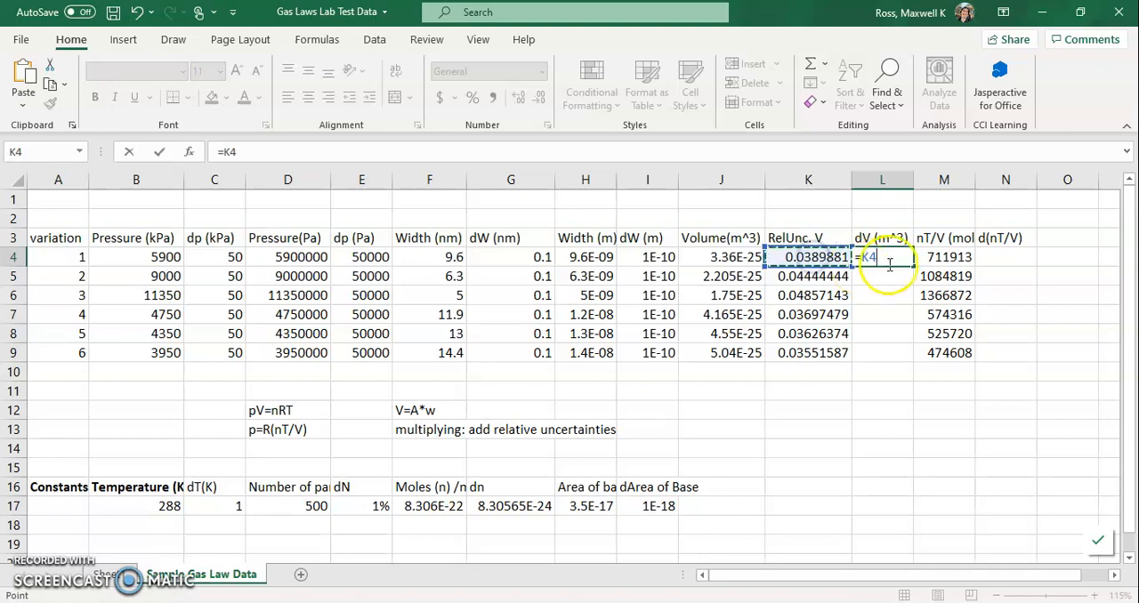
pyautogui.click(731, 258)
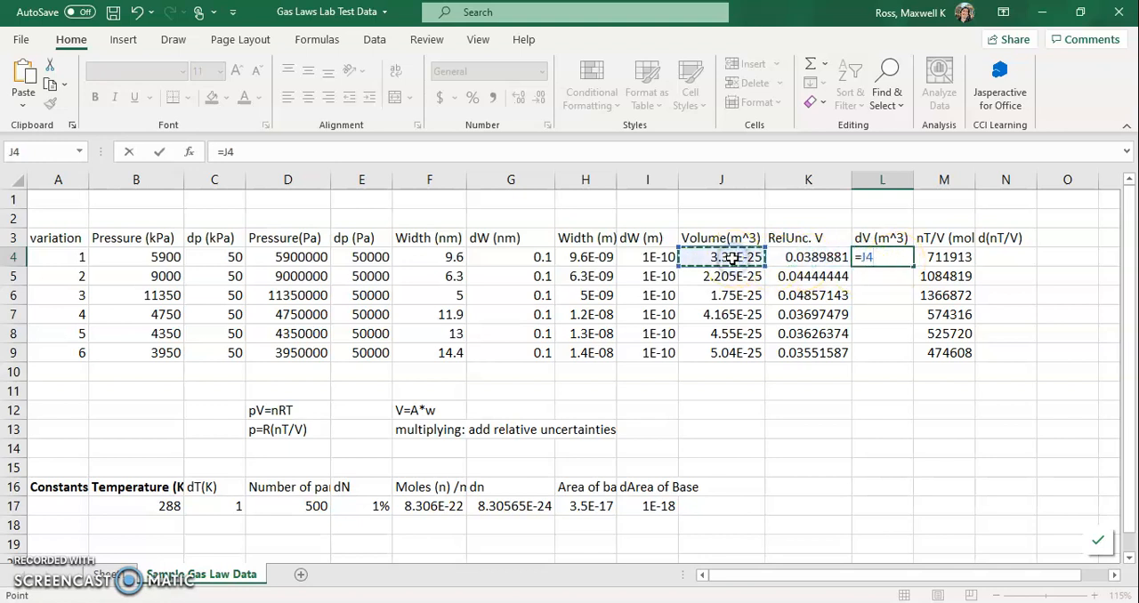
pyautogui.click(817, 258)
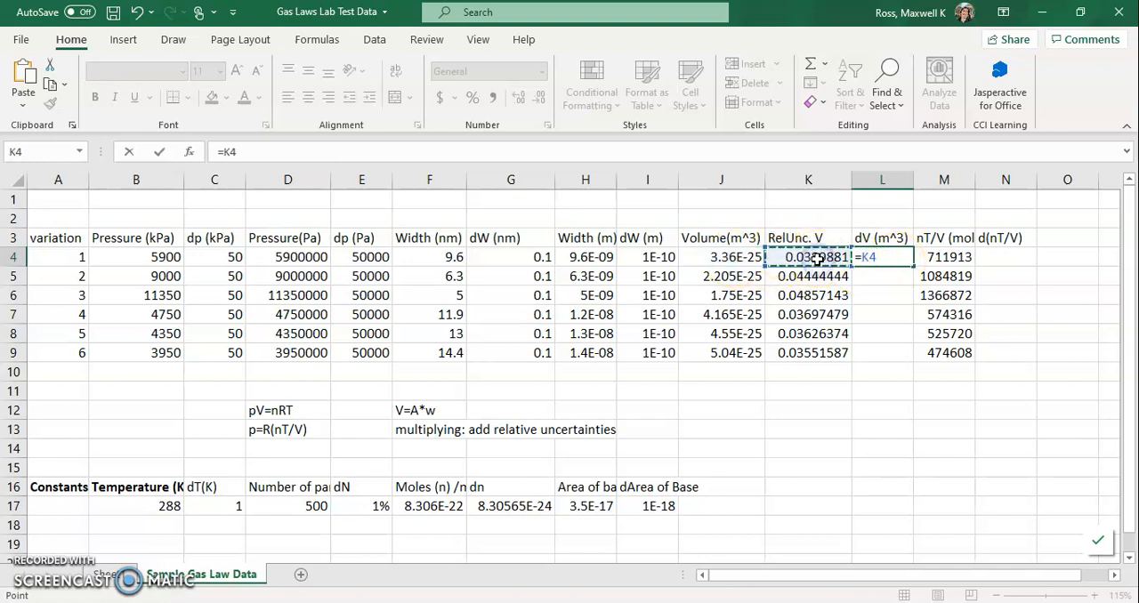
pyautogui.click(744, 258)
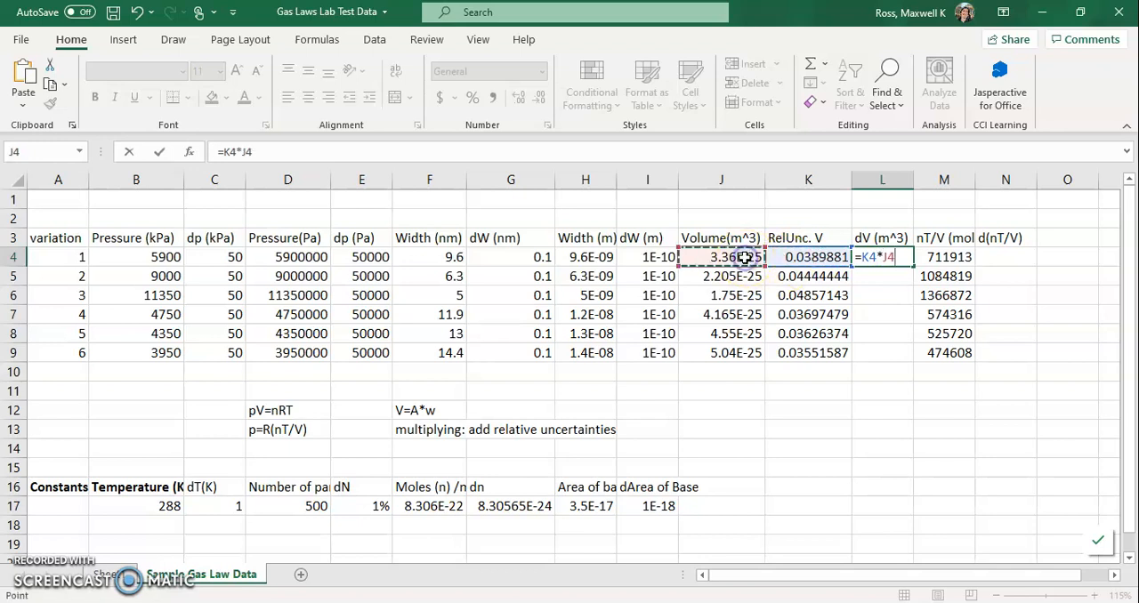
pyautogui.press('Return')
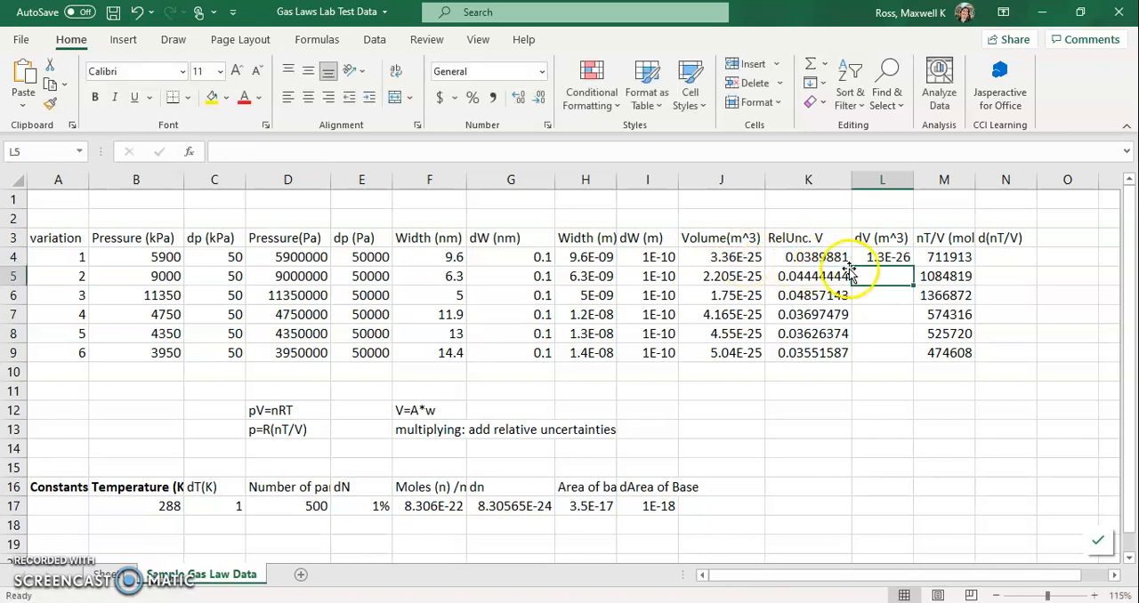
pyautogui.click(891, 254)
pyautogui.moveTo(914, 266); pyautogui.dragTo(894, 355)
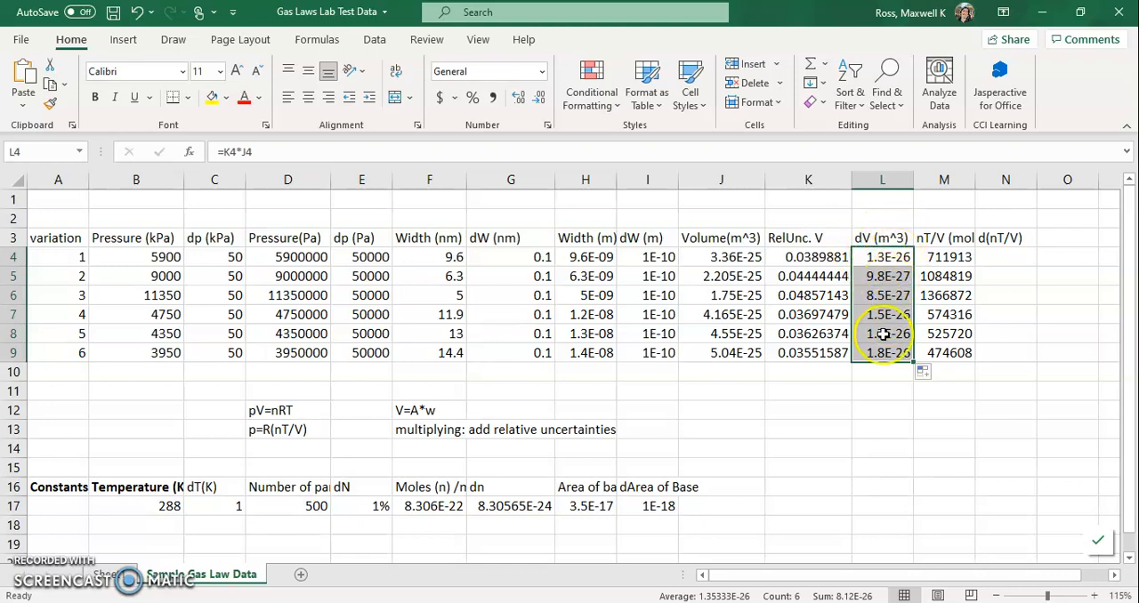
# Insert a new column before d(nT/V) and title it "RelUnc. (nT/V)" in N3.
pyautogui.click(998, 258)
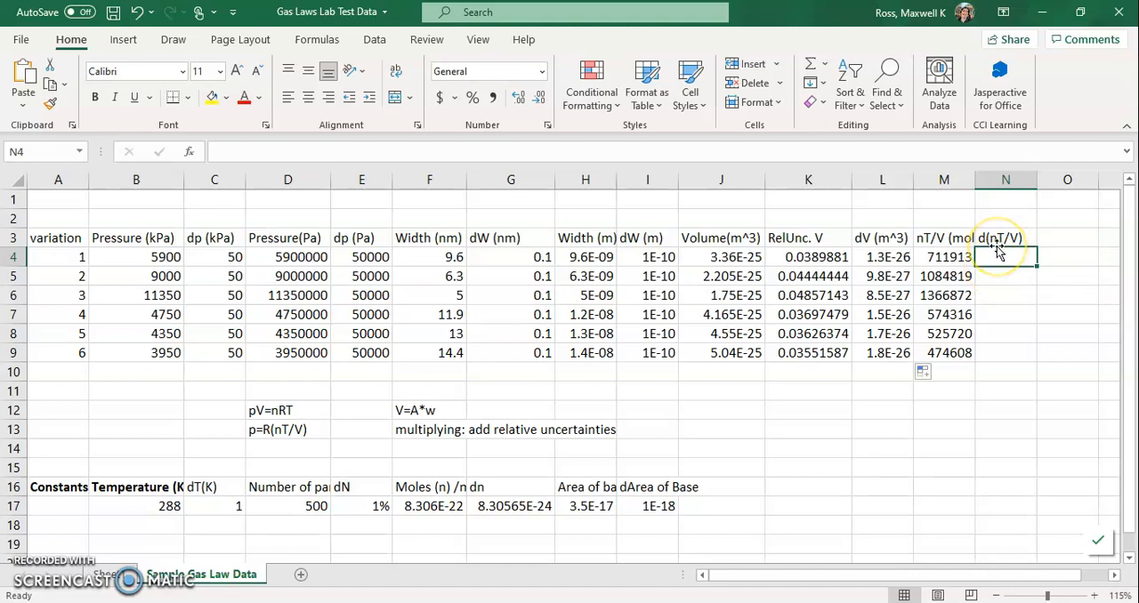
pyautogui.rightClick(1003, 181)
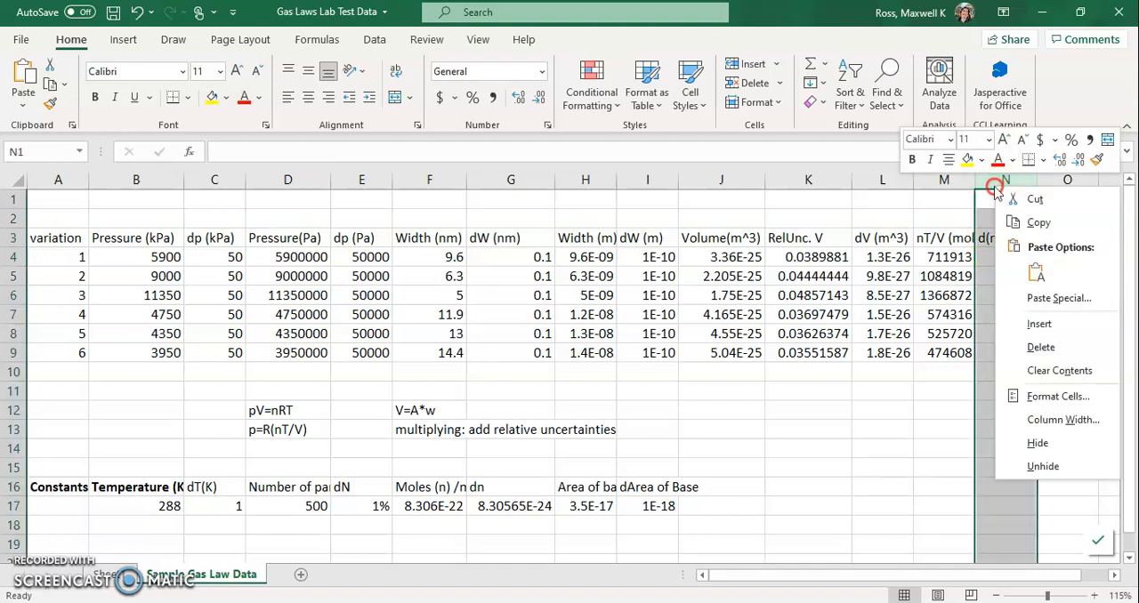
pyautogui.click(1039, 324)
pyautogui.moveTo(808, 580); pyautogui.dragTo(844, 580)
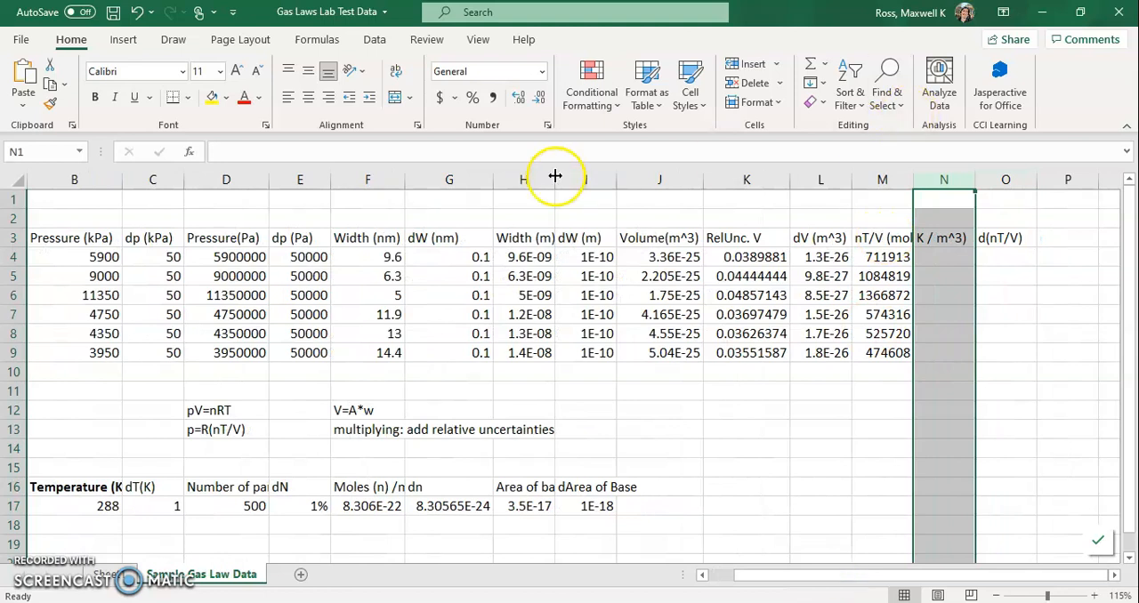
pyautogui.click(949, 237)
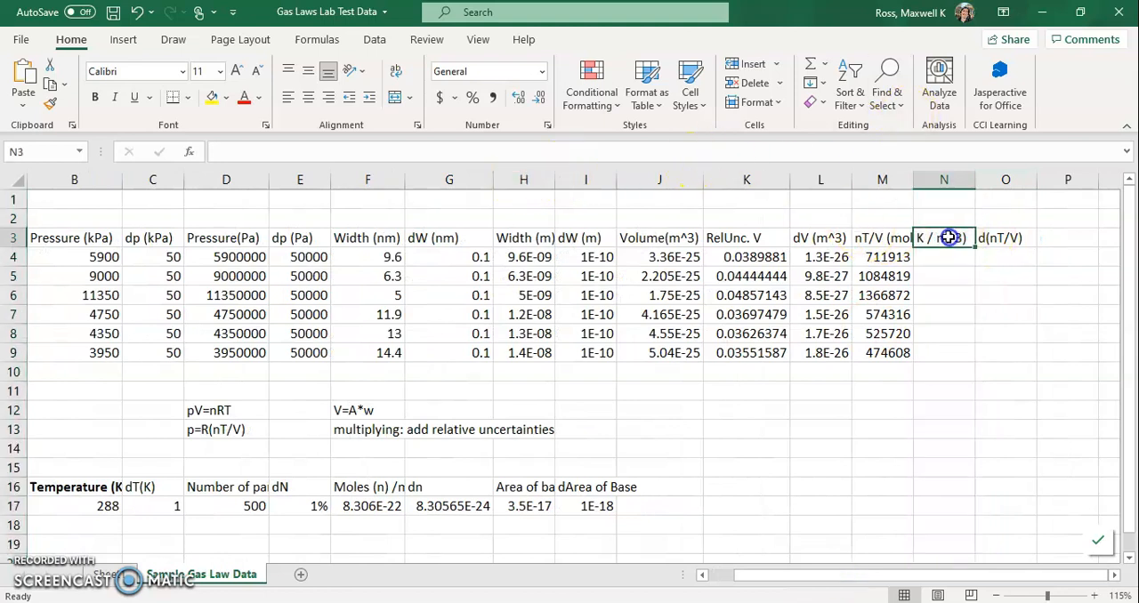
pyautogui.write('RelUnc. (')
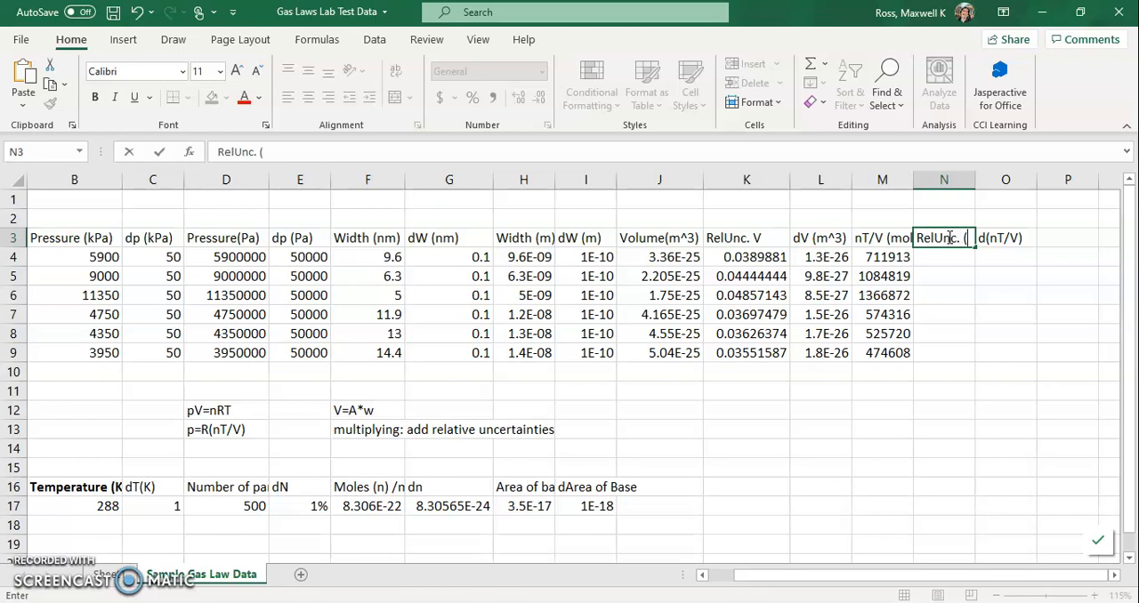
pyautogui.write('nT/V')
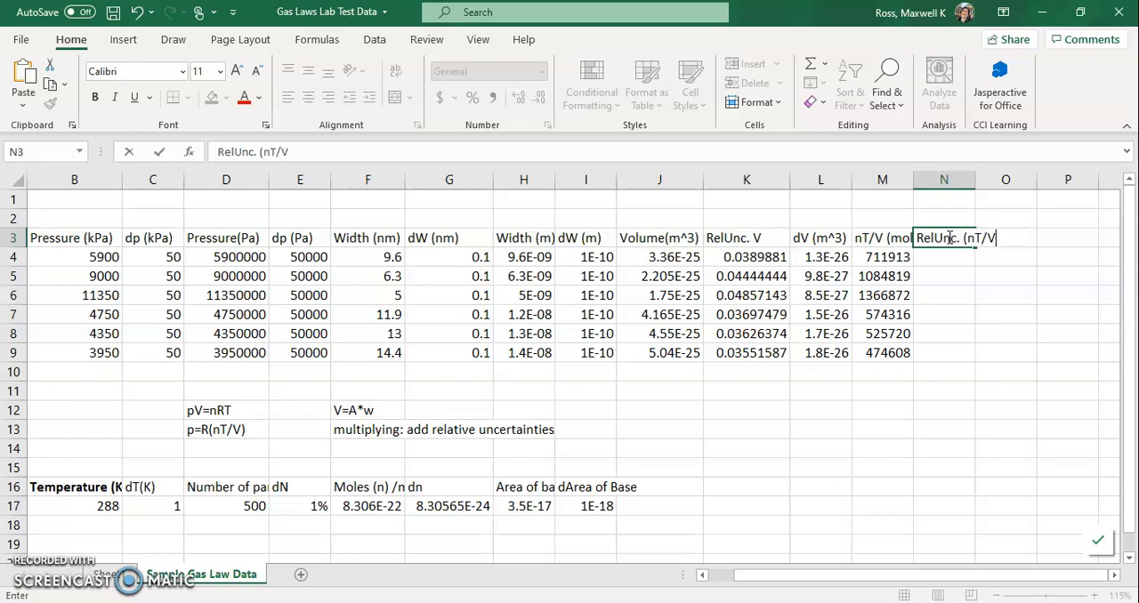
pyautogui.write(')')
pyautogui.press('Return')
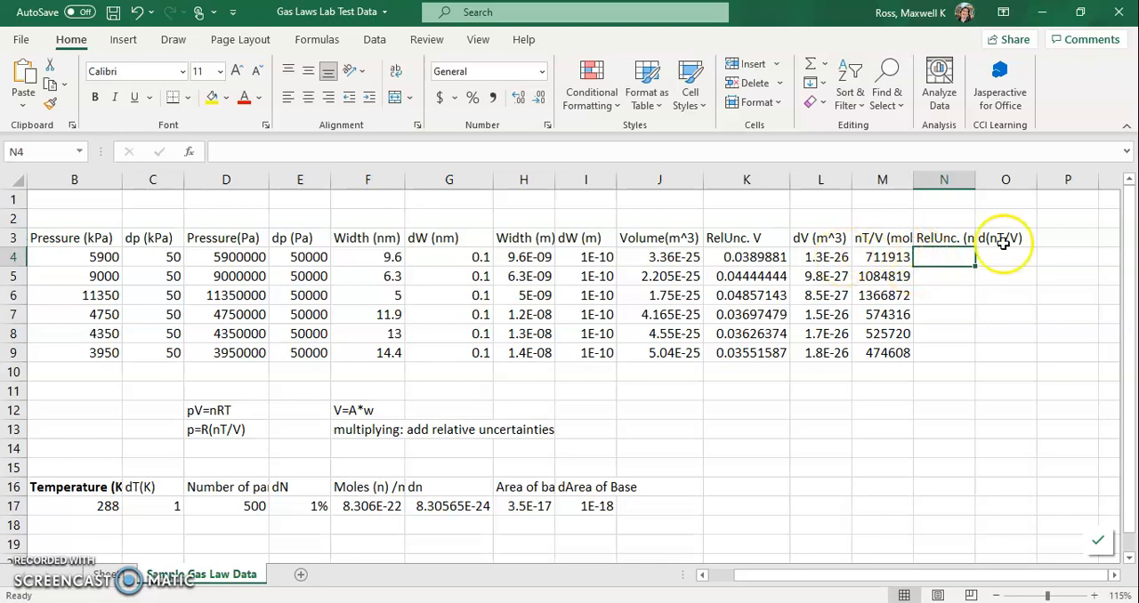
pyautogui.click(942, 239)
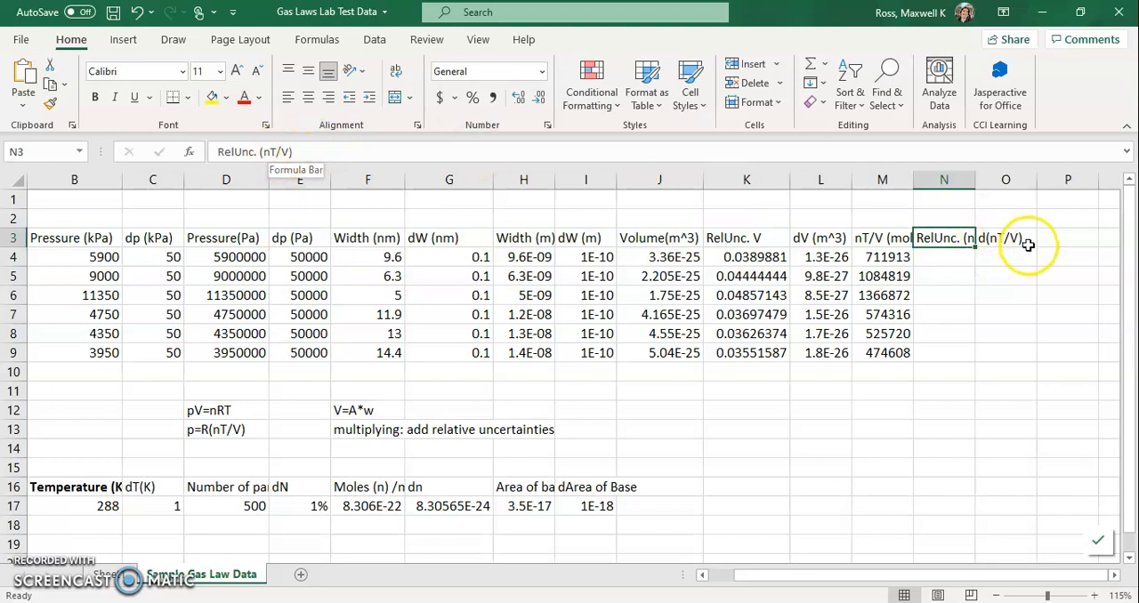
# Start the relative nT/V uncertainty formula in N4 with the moles term =($G$17/$F$17), using absolute references.
pyautogui.click(949, 259)
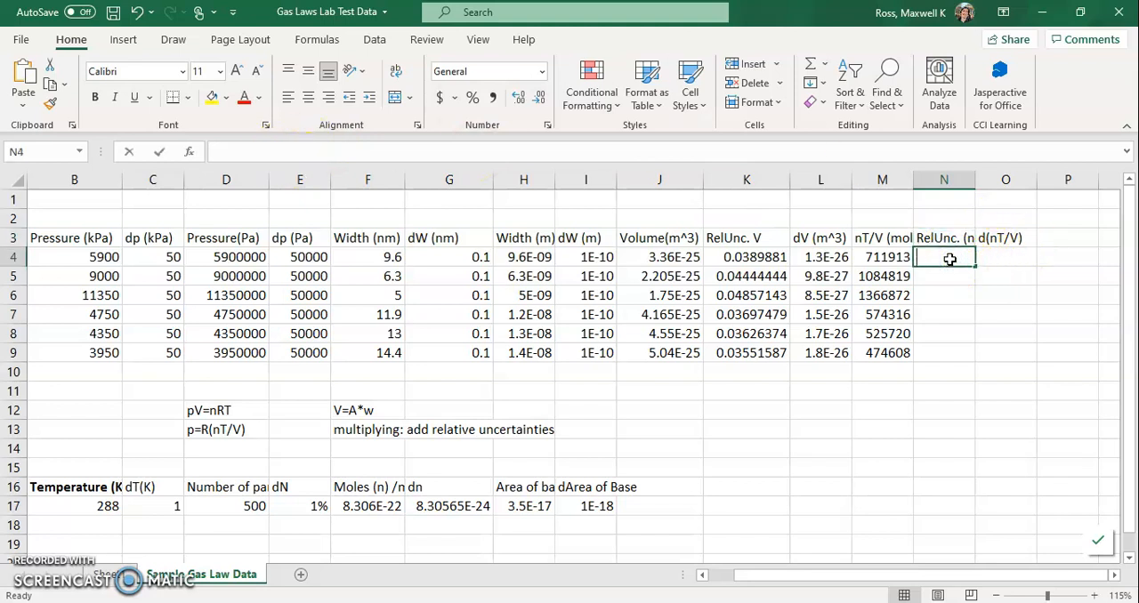
pyautogui.write('=')
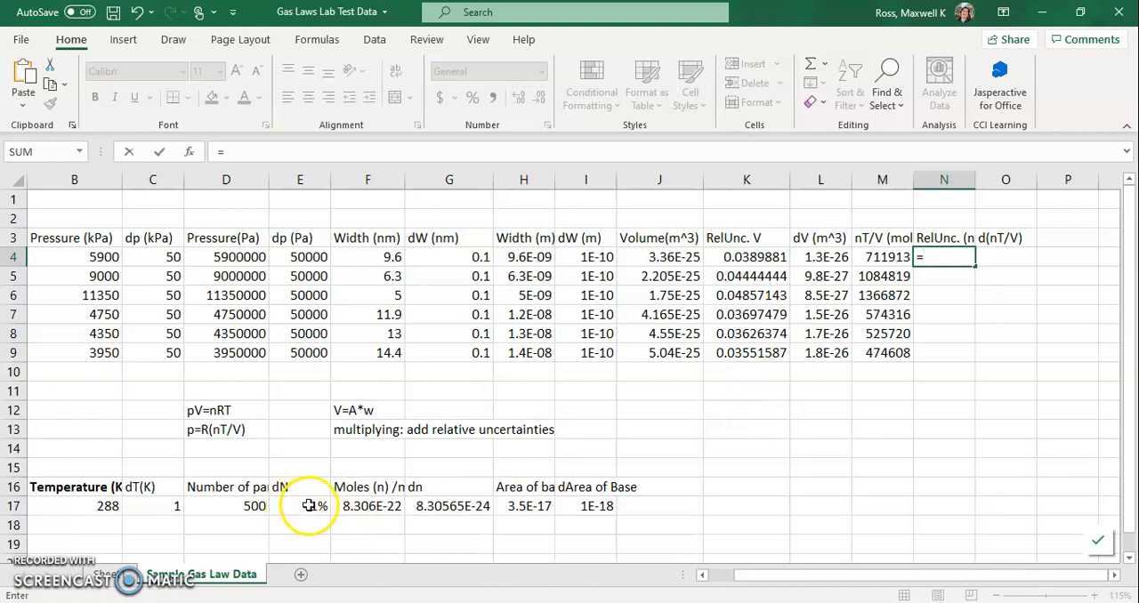
pyautogui.write('(')
pyautogui.click(449, 508)
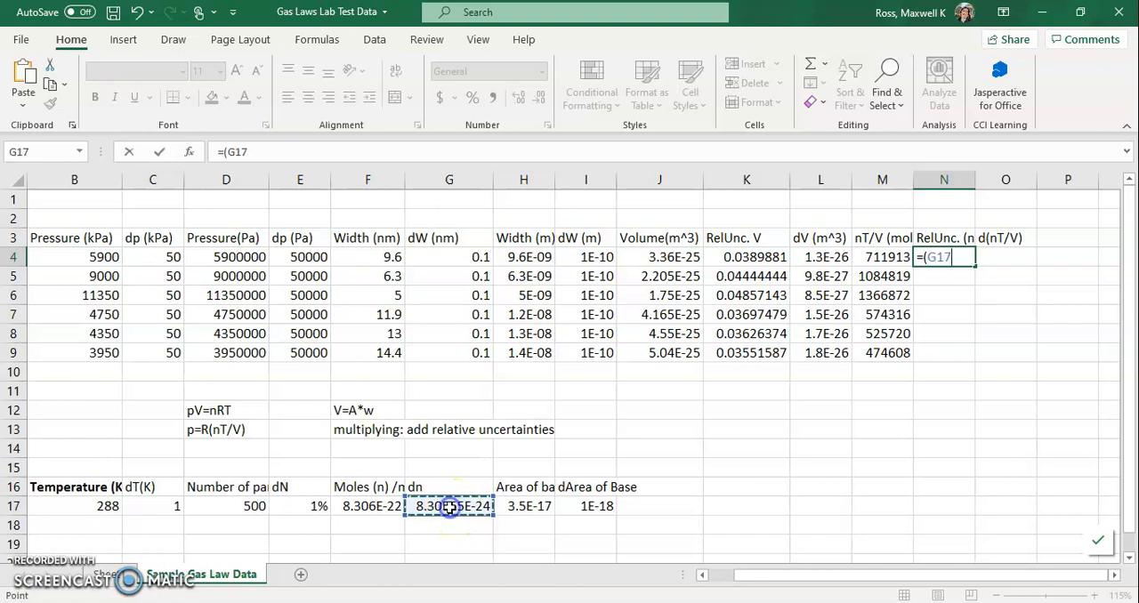
pyautogui.write('/')
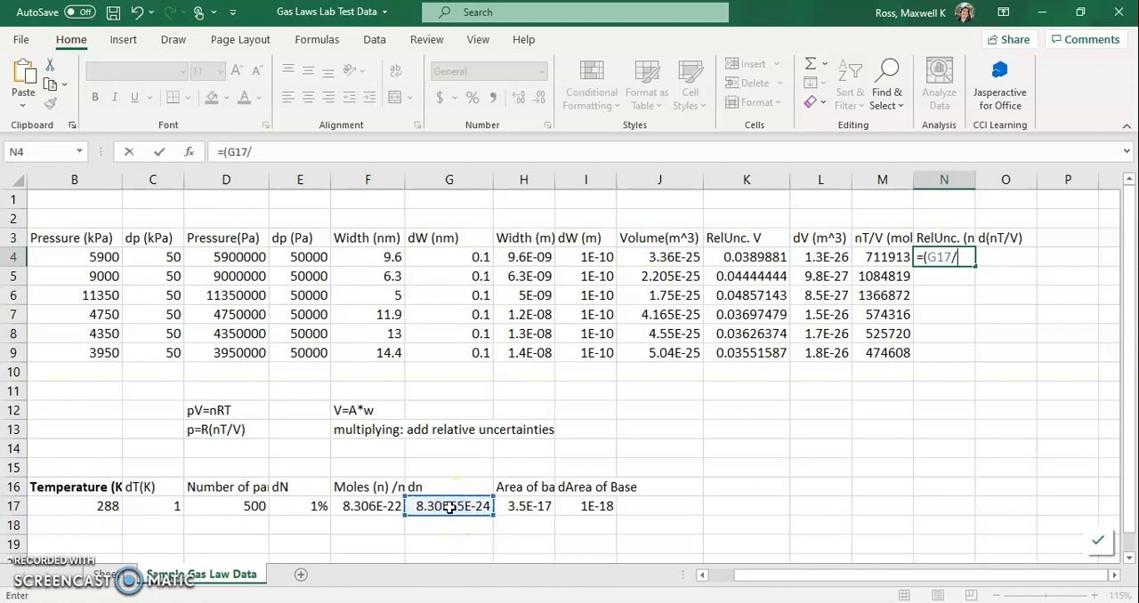
pyautogui.click(374, 506)
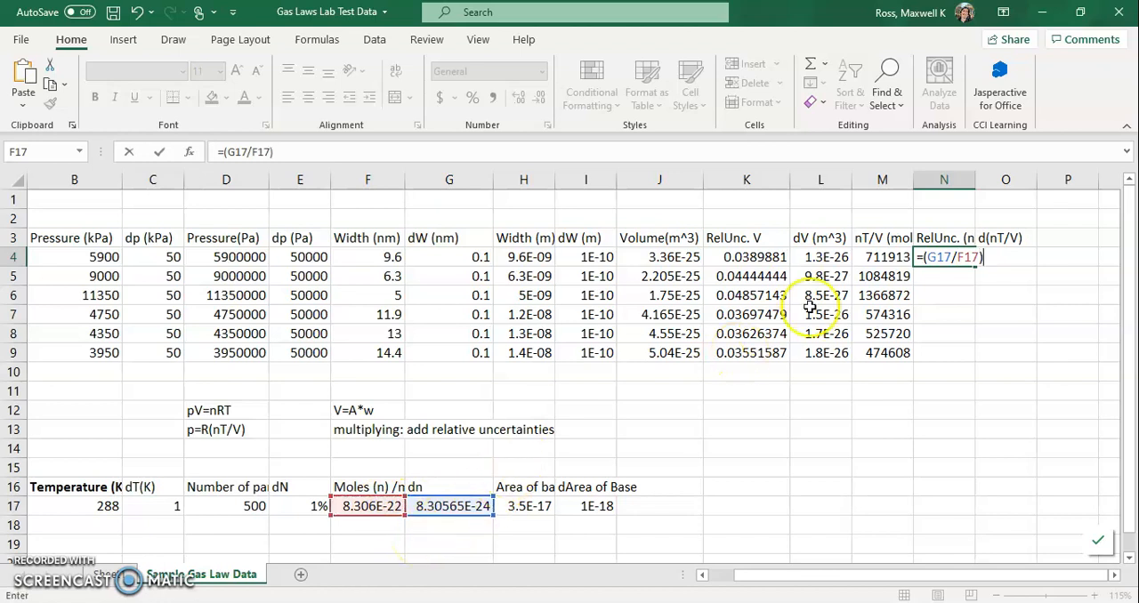
pyautogui.click(927, 257)
pyautogui.write('$G$')
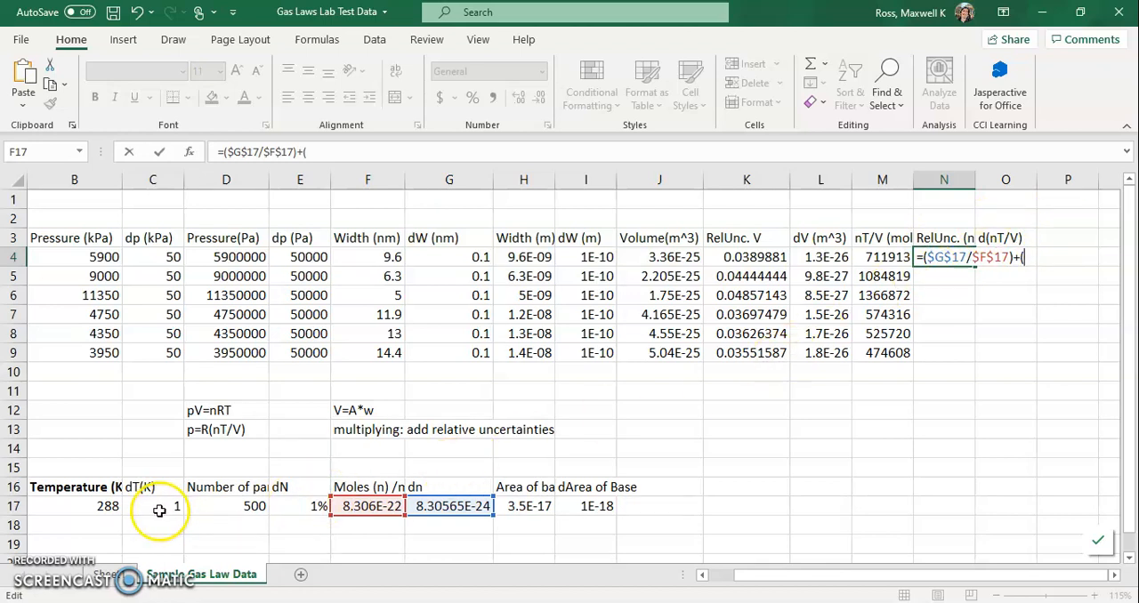
# Add the relative temperature uncertainty term ($C$17/$B$17) to N4's formula, using absolute references.
pyautogui.click(159, 510)
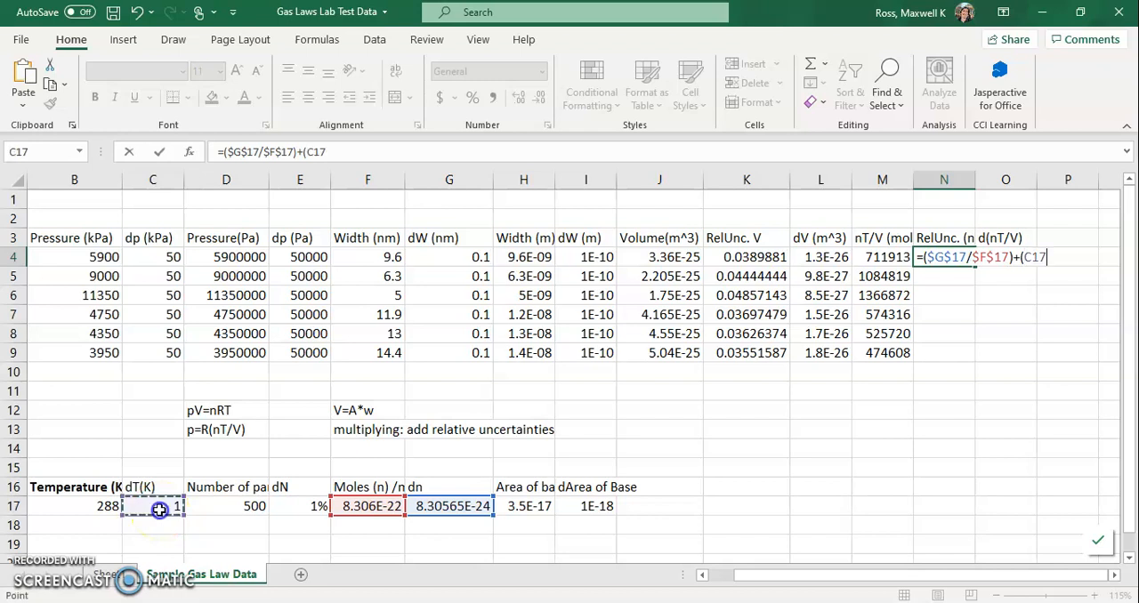
pyautogui.write('/')
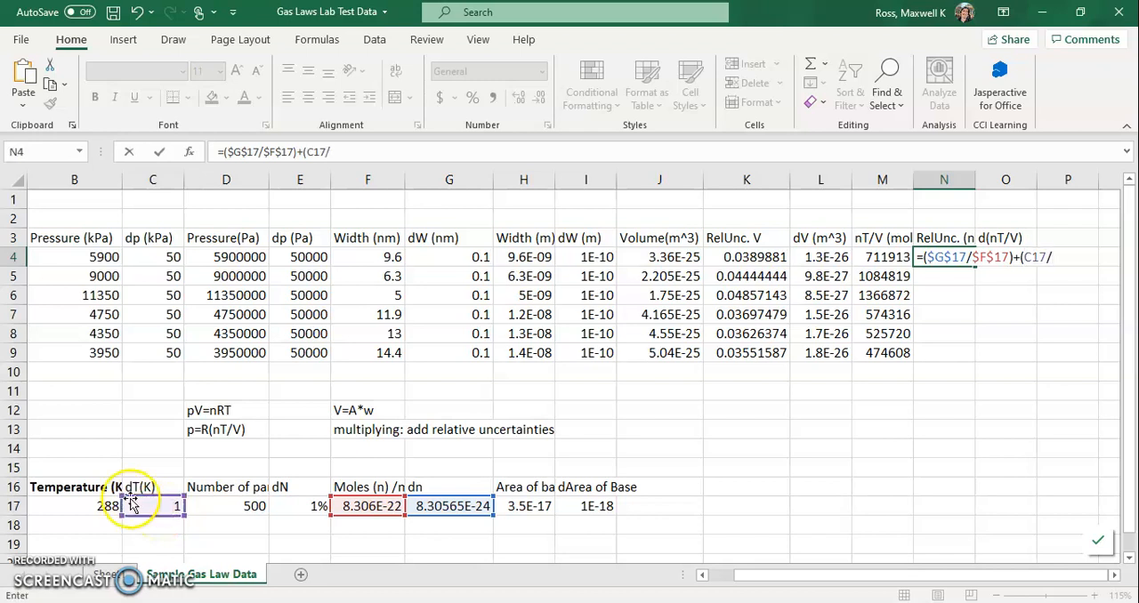
pyautogui.click(89, 514)
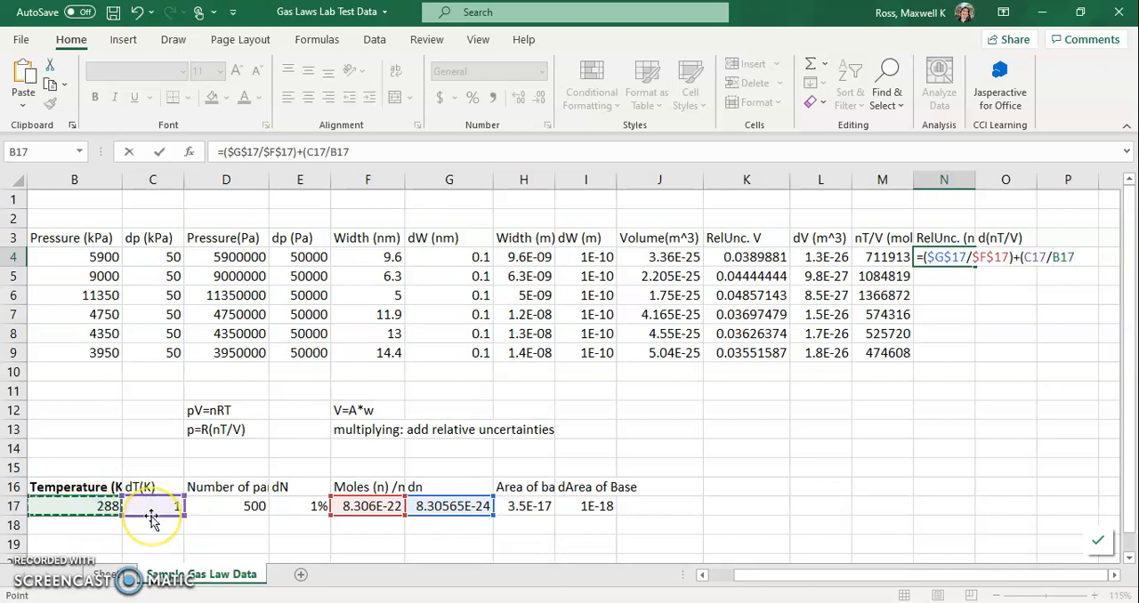
pyautogui.write(')')
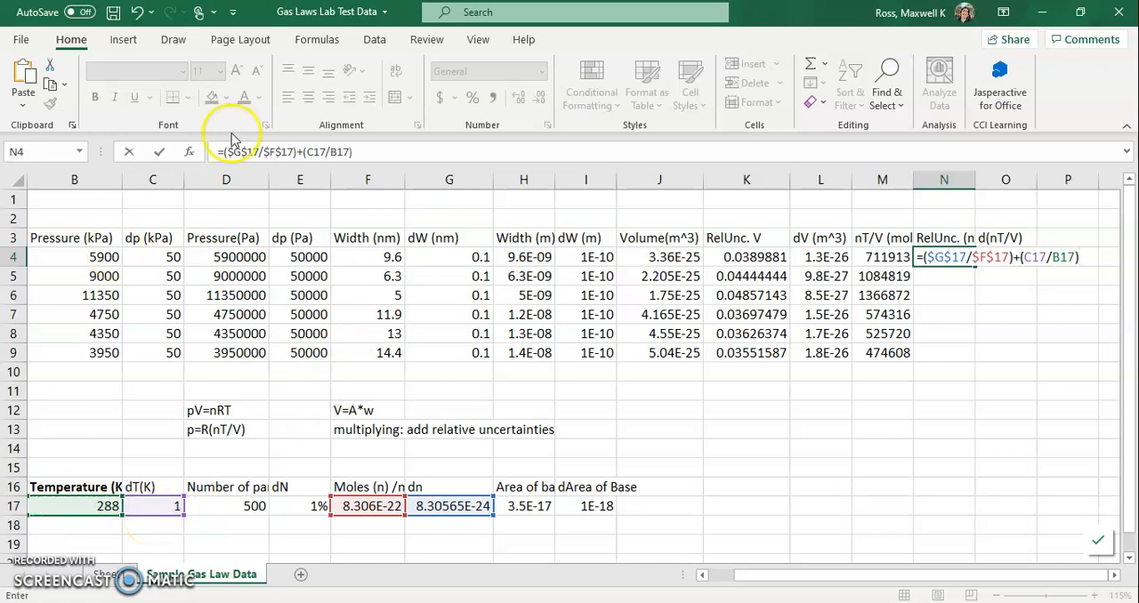
pyautogui.click(306, 152)
pyautogui.write('$')
pyautogui.press('Right')
pyautogui.write('$')
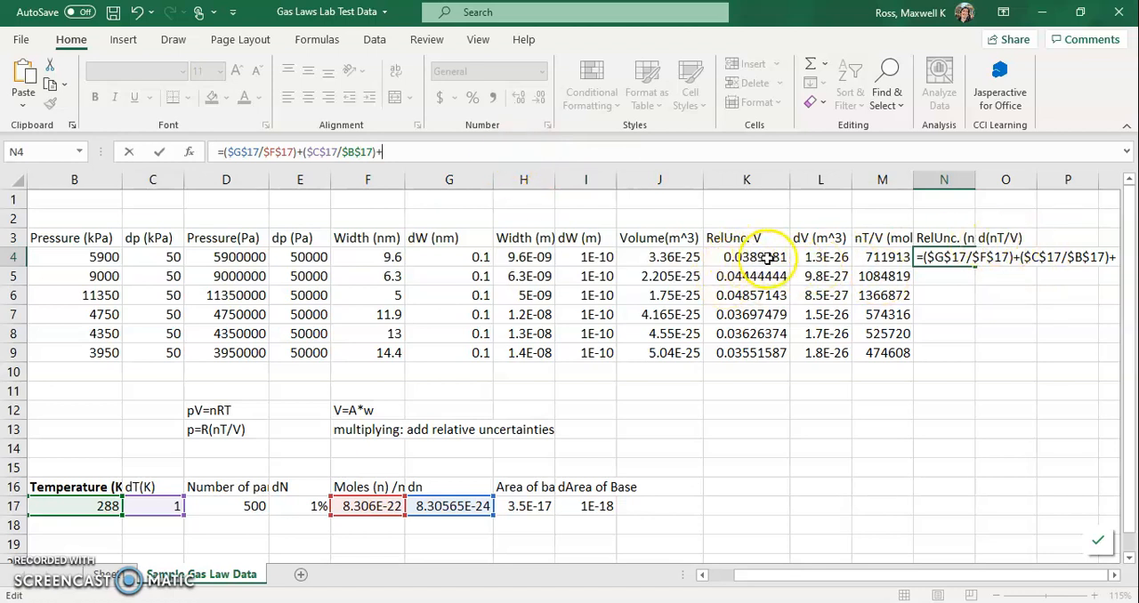
# Complete N4's formula by adding the relative volume uncertainty K4, and fill it down through N9.
pyautogui.click(759, 257)
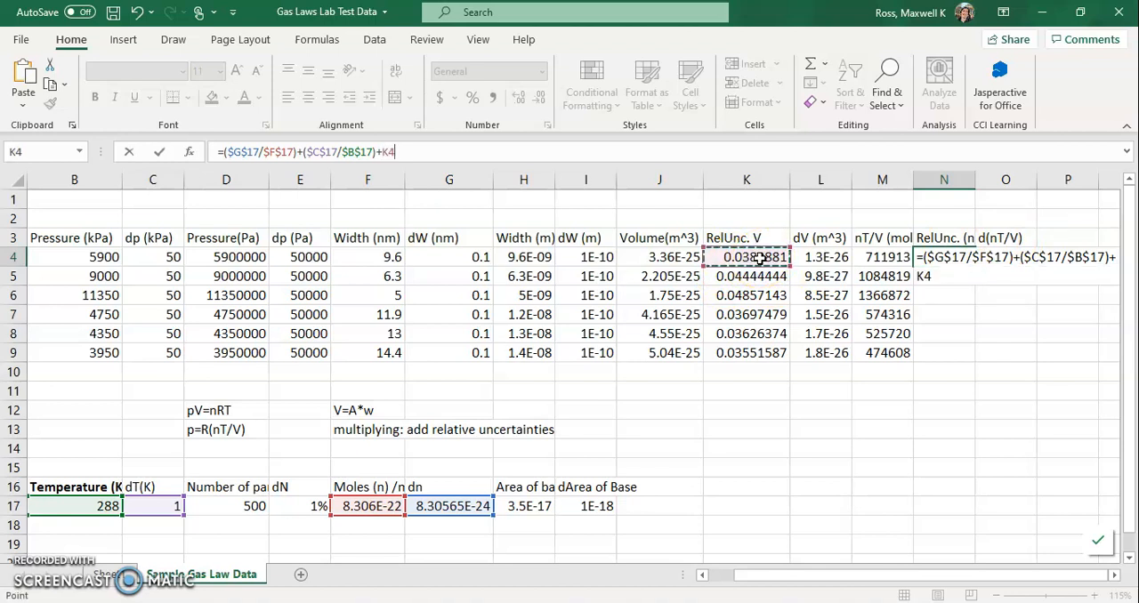
pyautogui.press('Return')
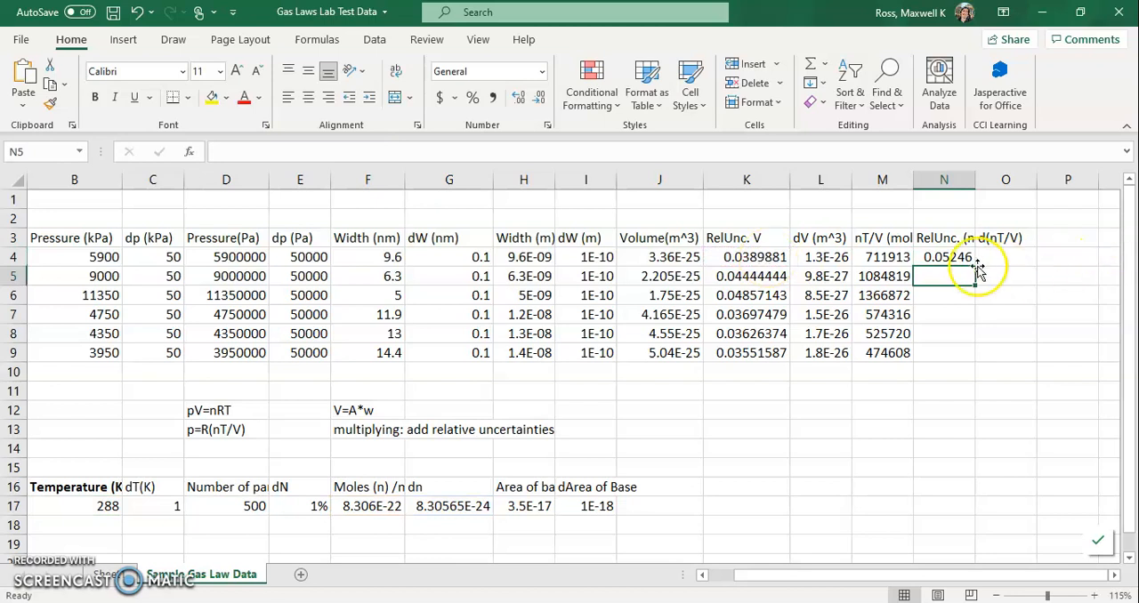
pyautogui.click(960, 258)
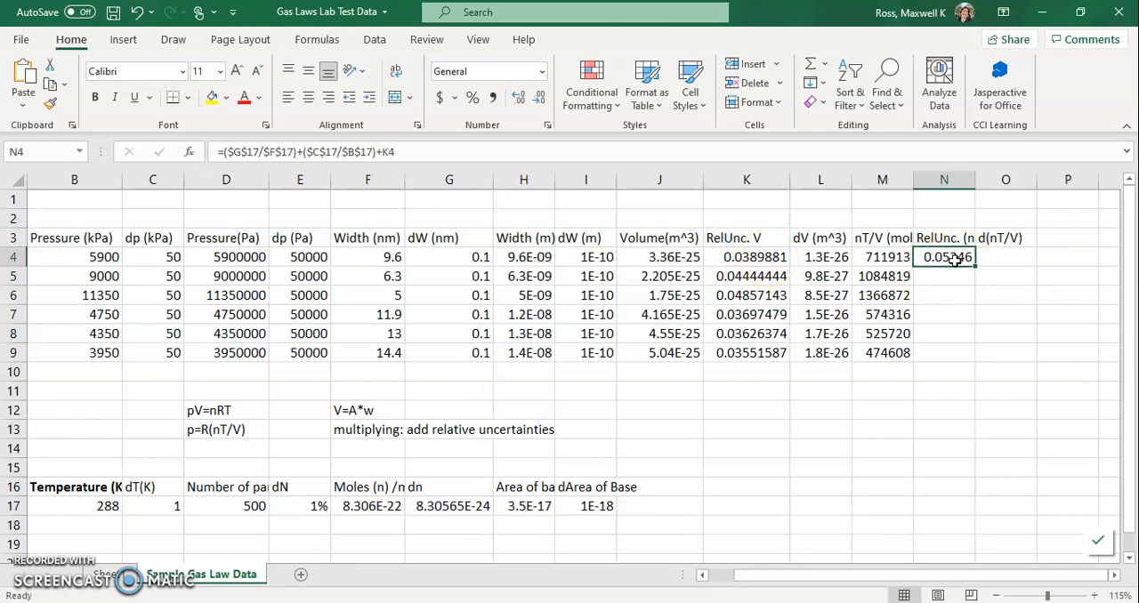
pyautogui.moveTo(974, 266); pyautogui.dragTo(970, 364)
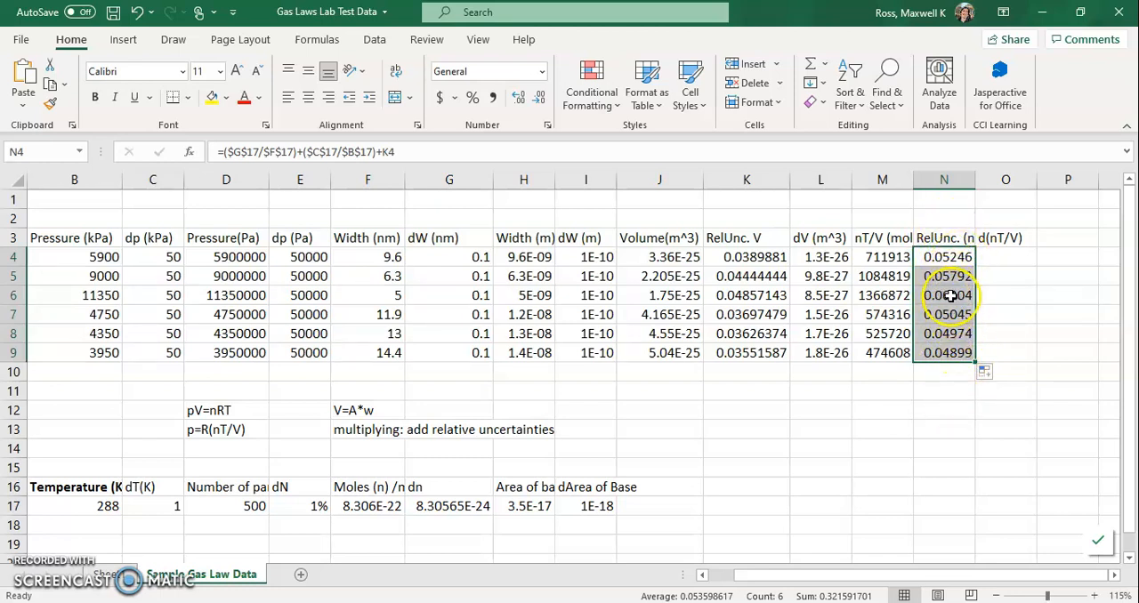
# Calculate the absolute uncertainty d(nT/V) in O4 with =N4*M4 and fill the formula down through O9.
pyautogui.click(988, 257)
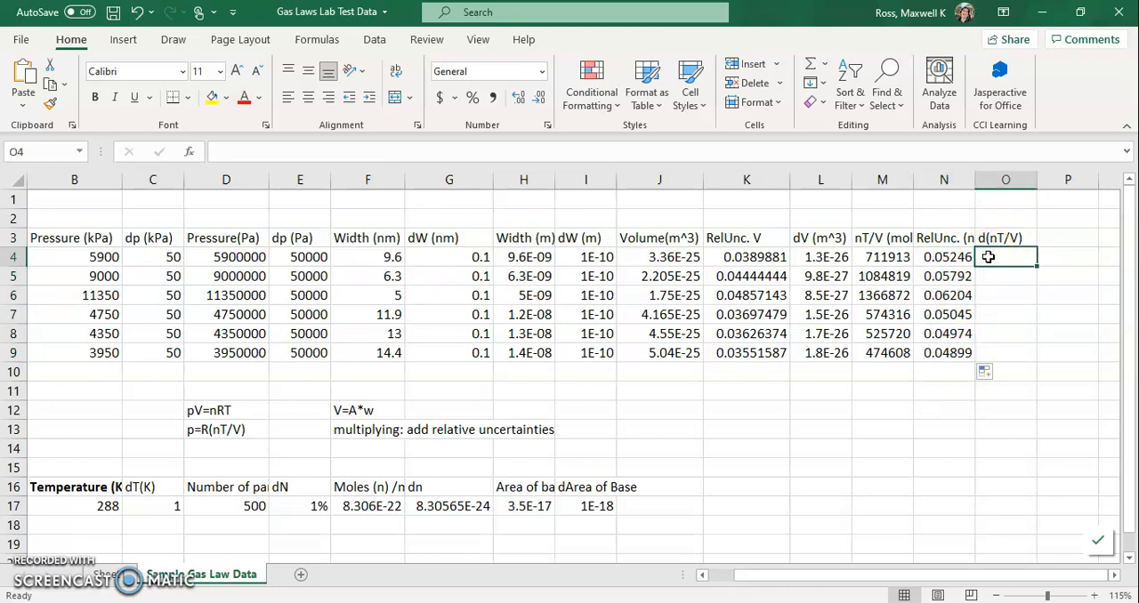
pyautogui.click(954, 256)
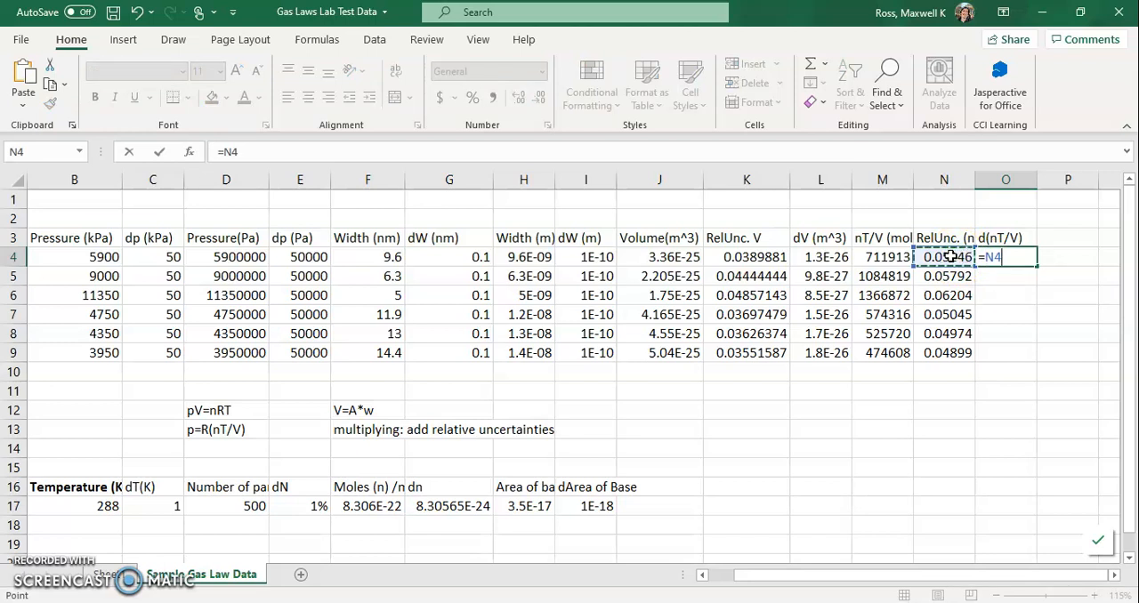
pyautogui.click(886, 258)
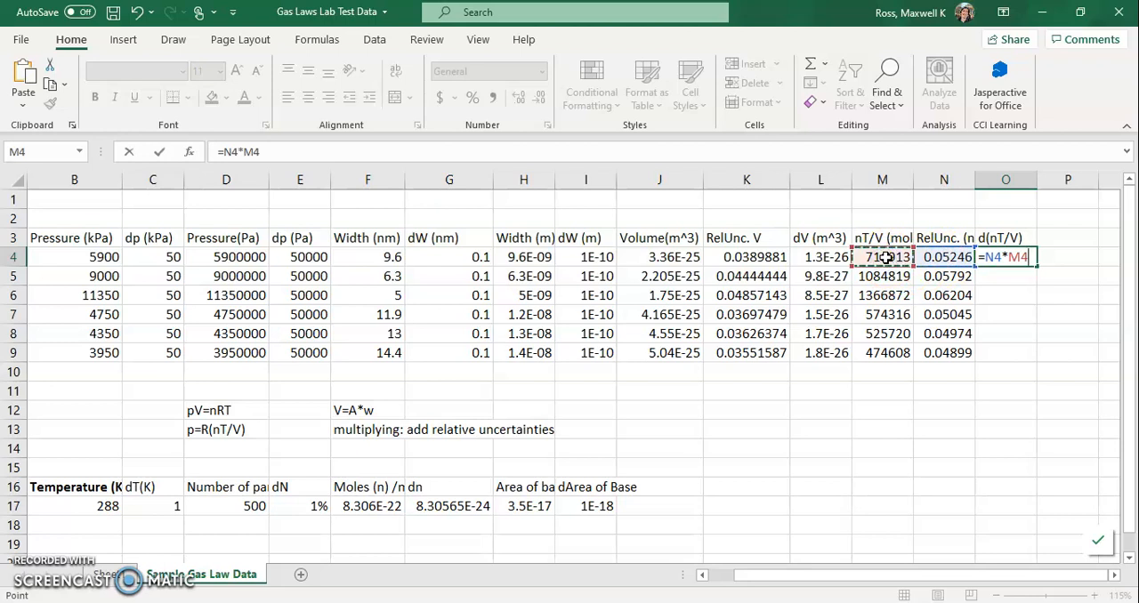
pyautogui.press('Return')
pyautogui.click(1013, 258)
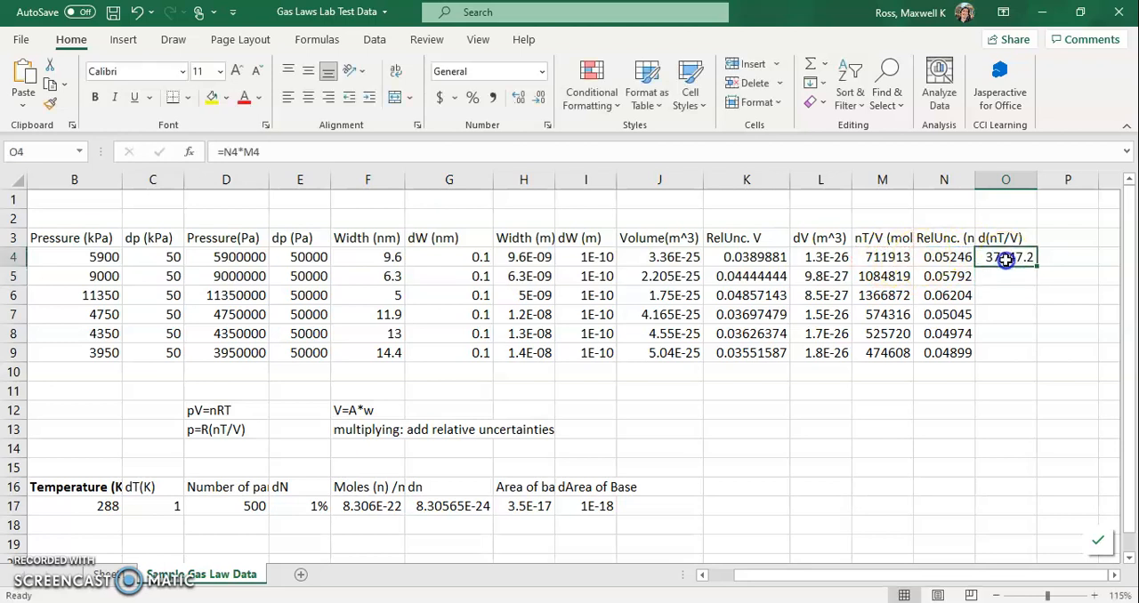
pyautogui.moveTo(1038, 266); pyautogui.dragTo(1029, 360)
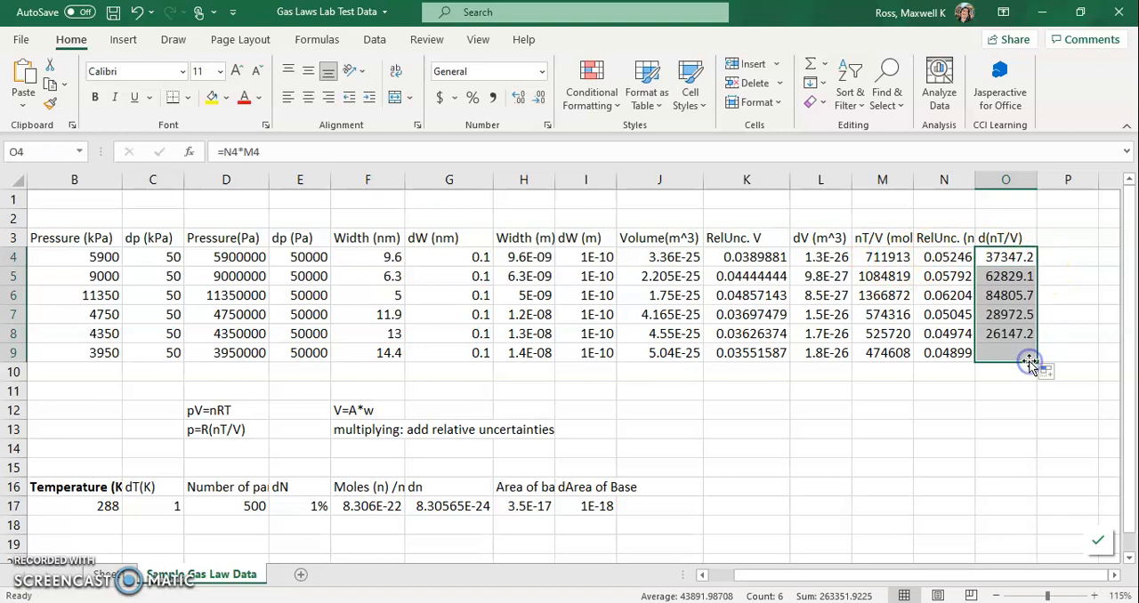
# Examine the nT/V, relative uncertainty and absolute uncertainty values in columns M to O and the formulas behind them.
pyautogui.click(941, 257)
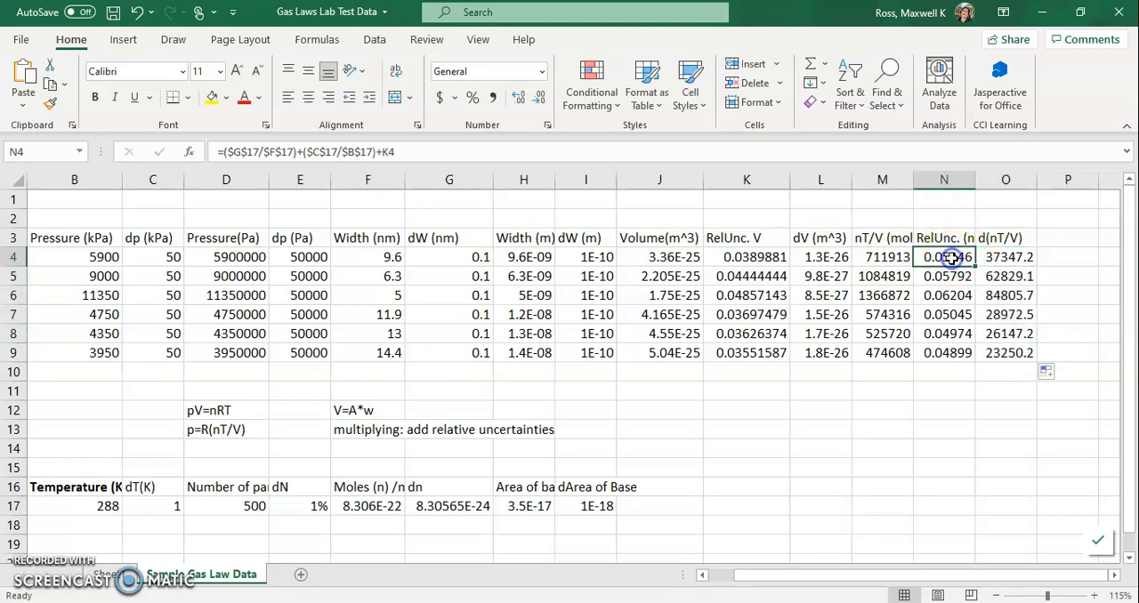
pyautogui.click(881, 257)
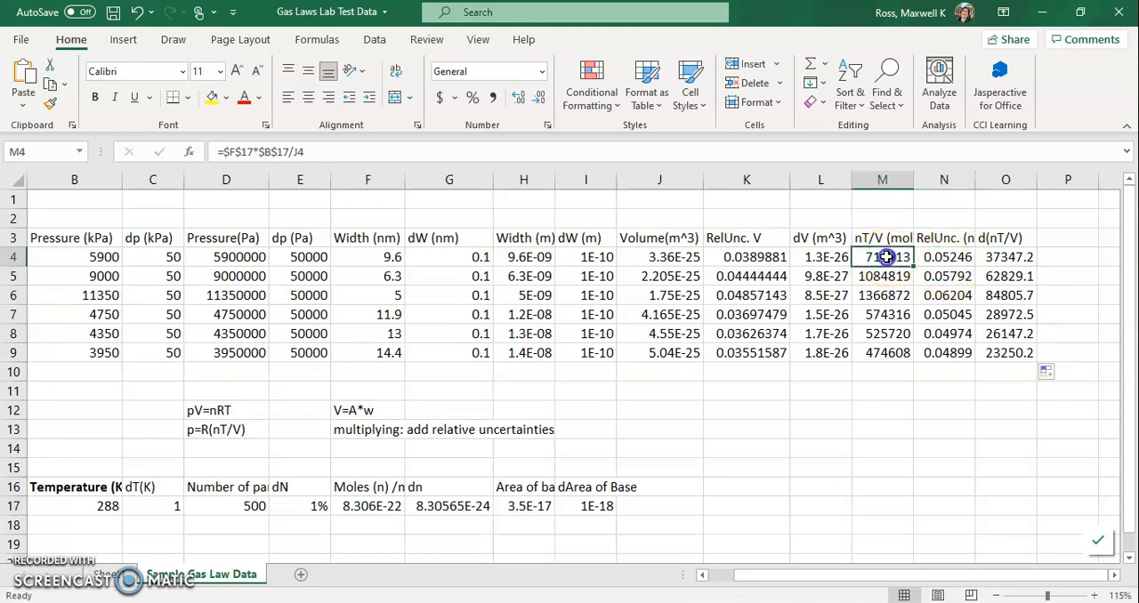
pyautogui.click(930, 258)
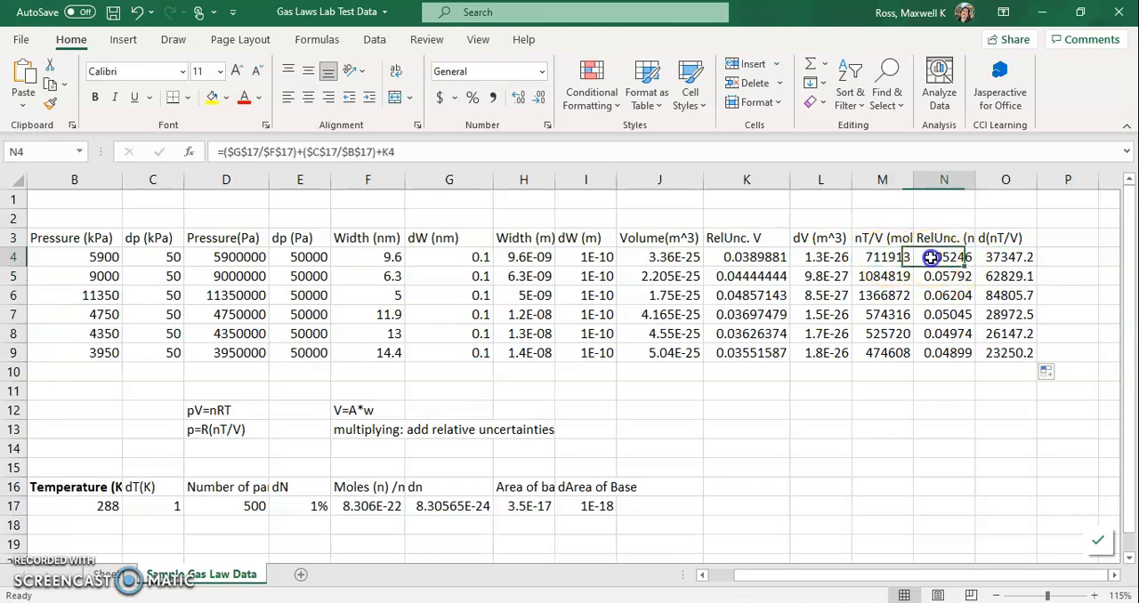
pyautogui.click(1001, 258)
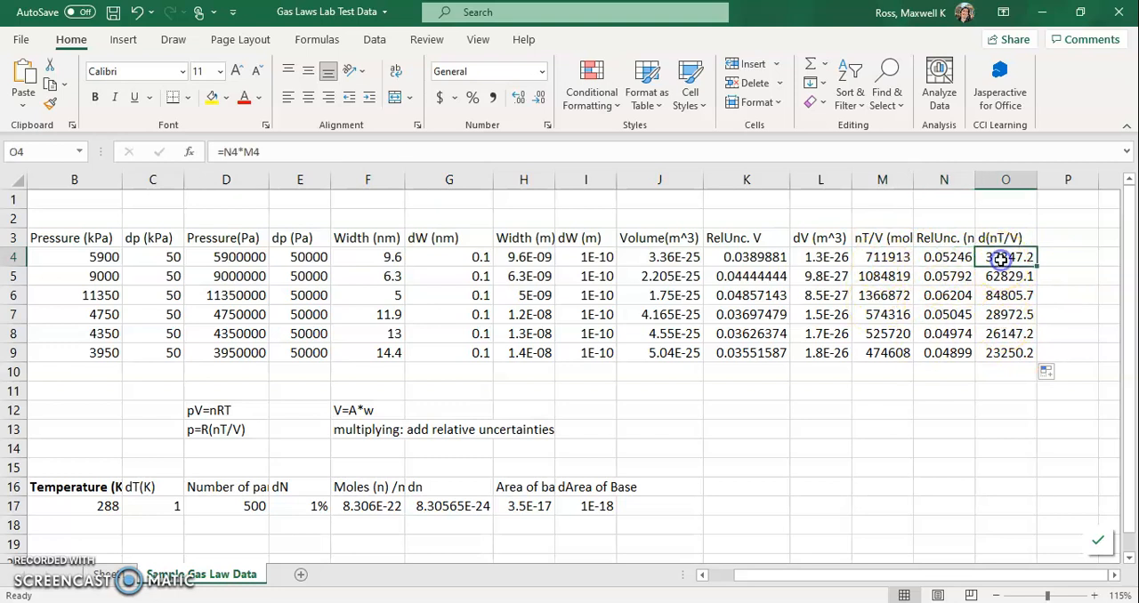
pyautogui.click(947, 257)
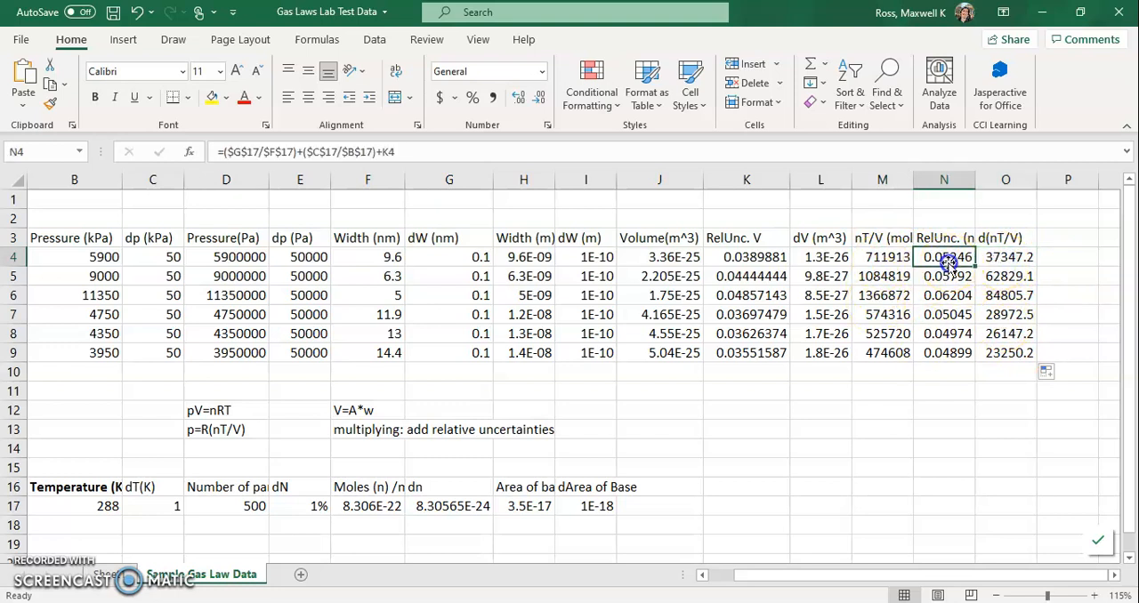
pyautogui.click(893, 260)
pyautogui.click(947, 258)
pyautogui.click(953, 279)
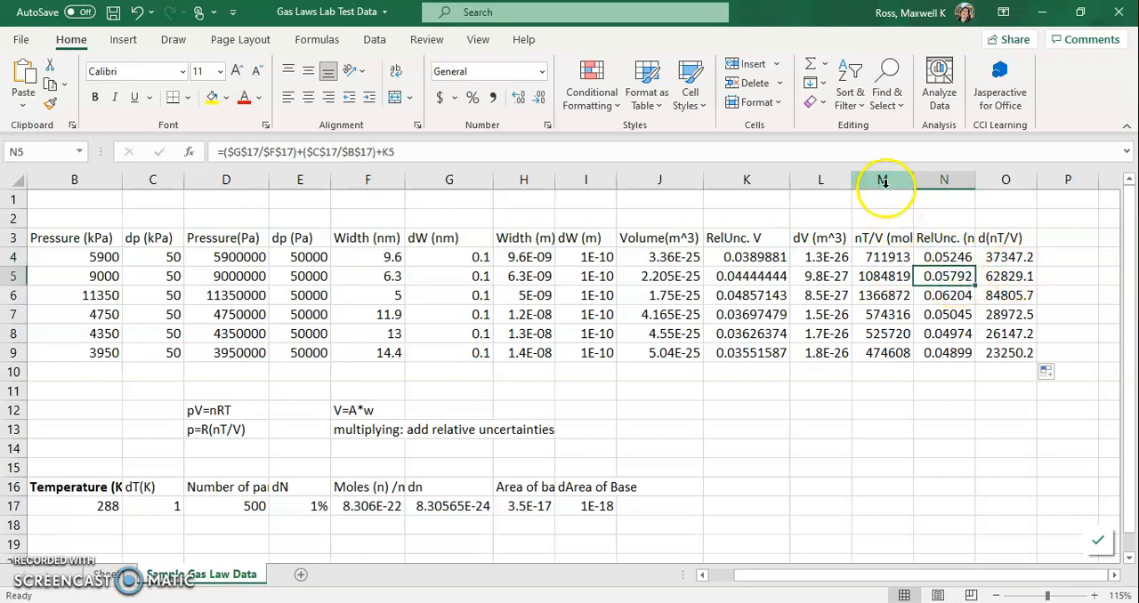
pyautogui.moveTo(1006, 258); pyautogui.dragTo(1000, 348)
pyautogui.moveTo(946, 257); pyautogui.dragTo(945, 349)
pyautogui.moveTo(1006, 256); pyautogui.dragTo(1001, 350)
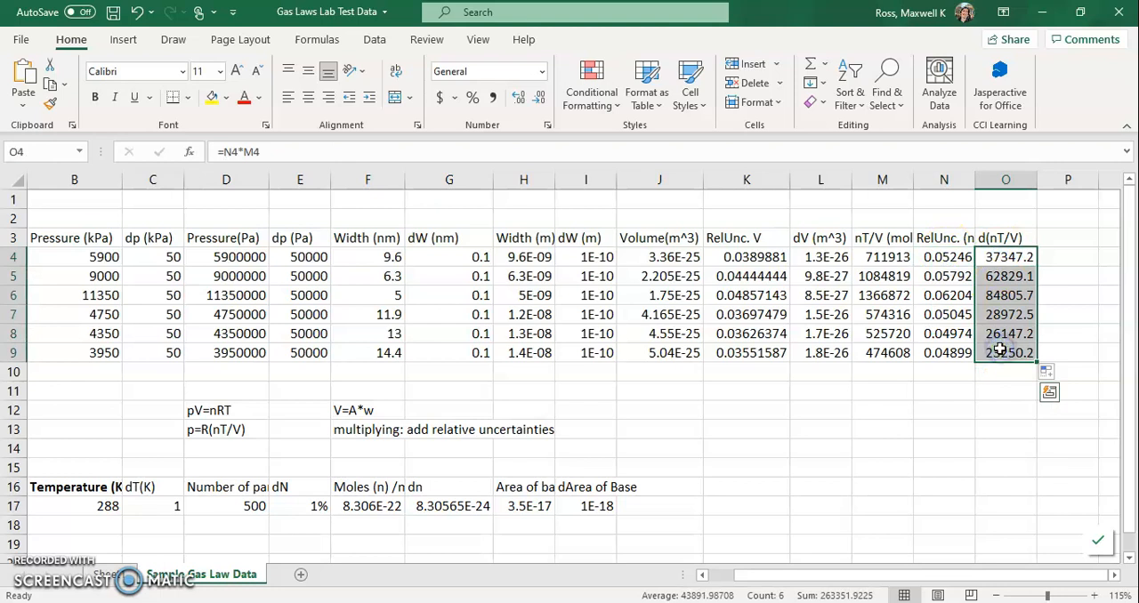